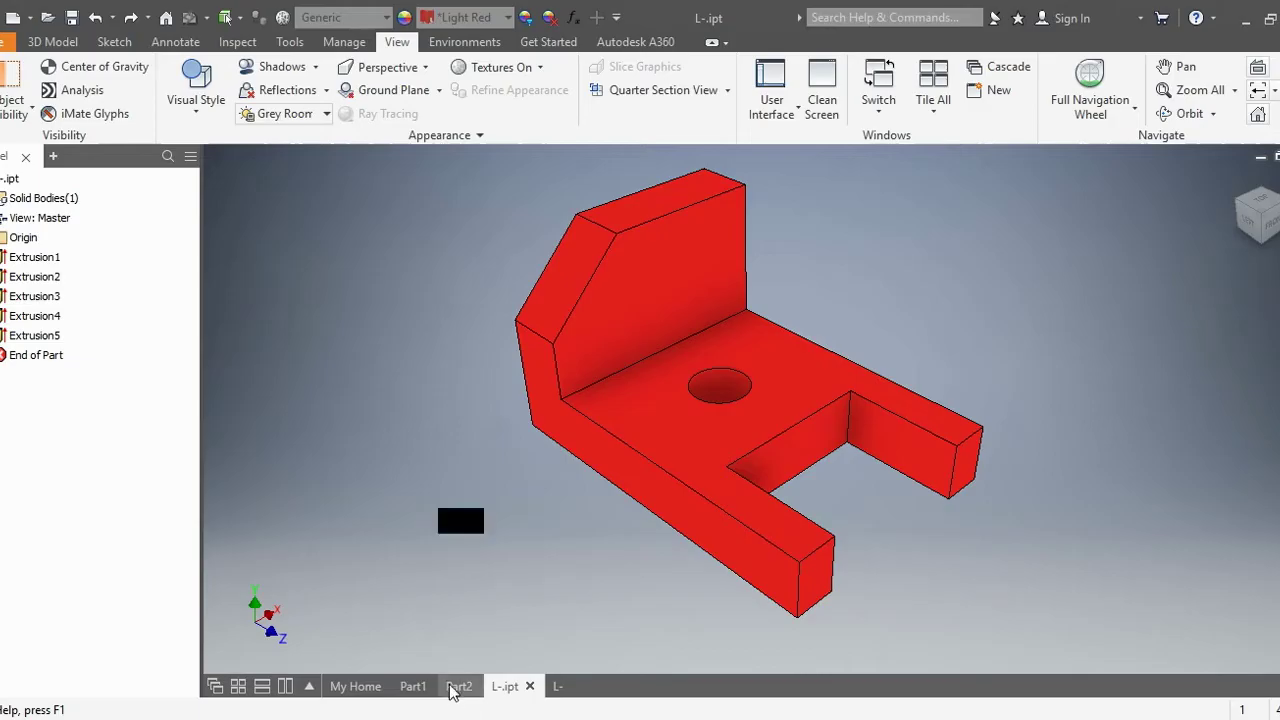
- Switch to the empty Part2 document and start a sketch on the horizontal XZ origin plane
{"action": "left_click", "coordinate": [447, 687]}
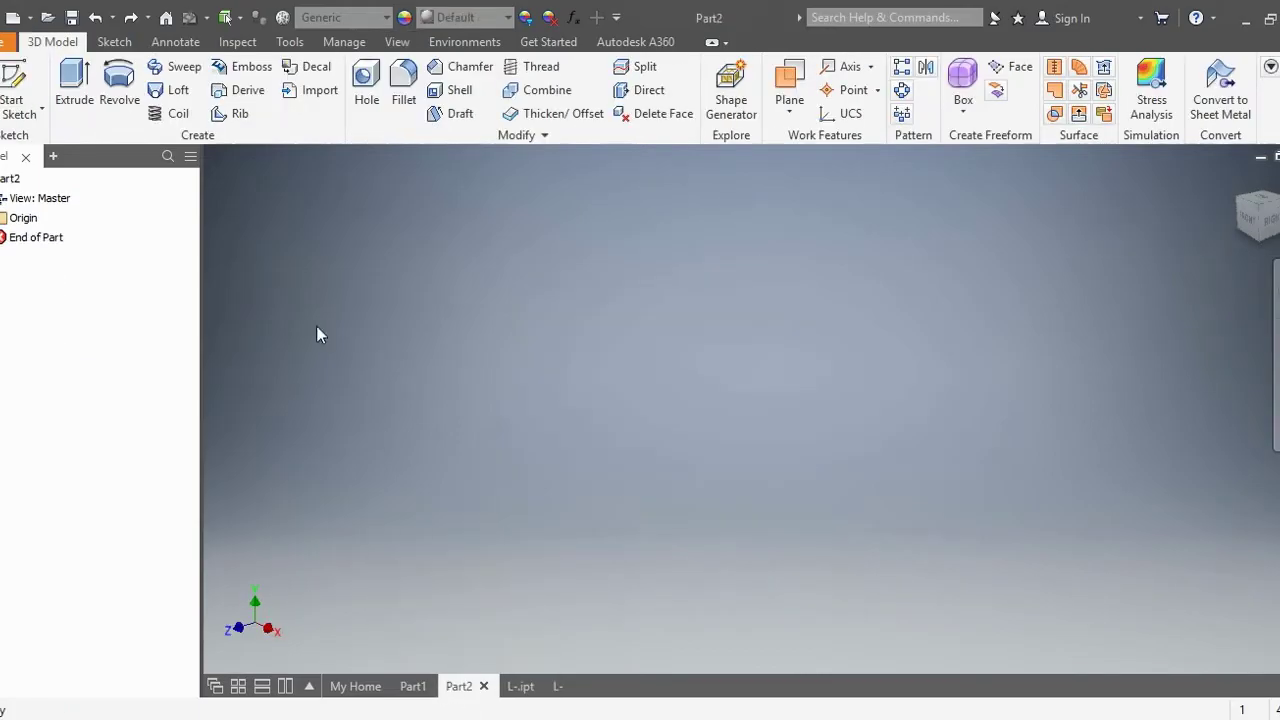
{"action": "left_click", "coordinate": [17, 85]}
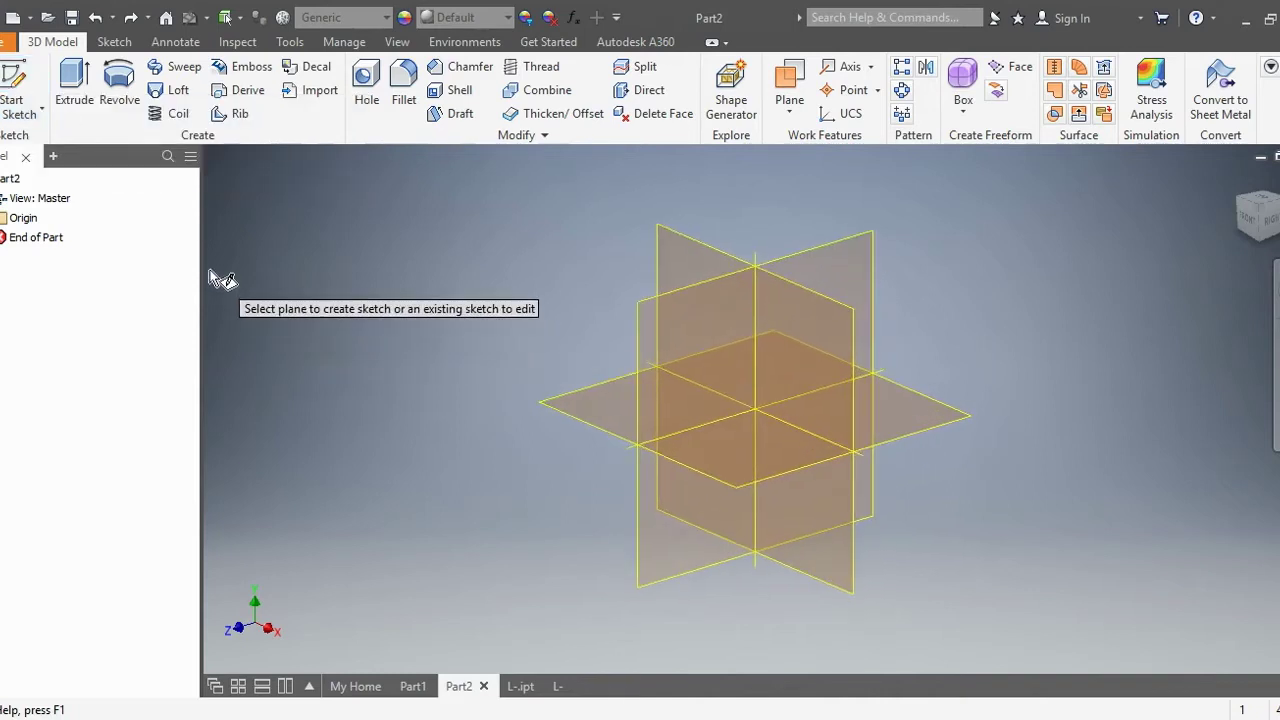
{"action": "left_click", "coordinate": [583, 416]}
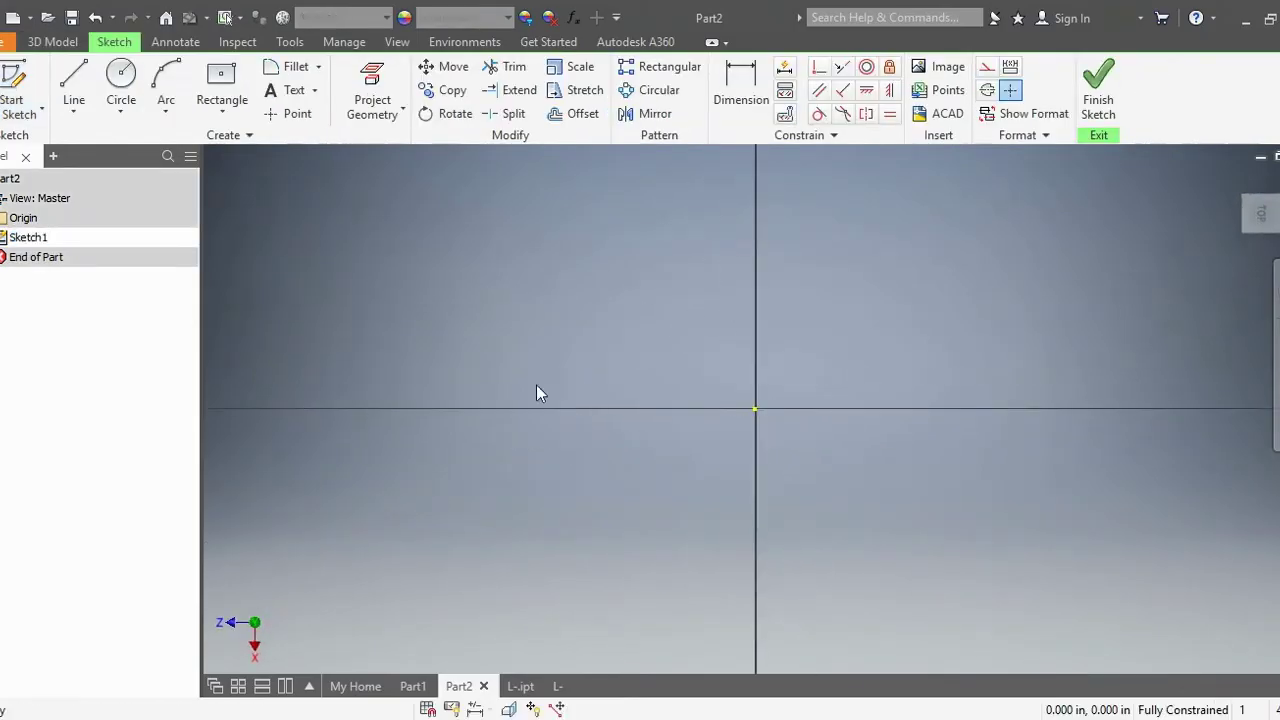
- Draw a two-point center rectangle on the origin, 4.5 in along X by 3 in along Z, and finish the sketch
{"action": "left_click", "coordinate": [240, 114]}
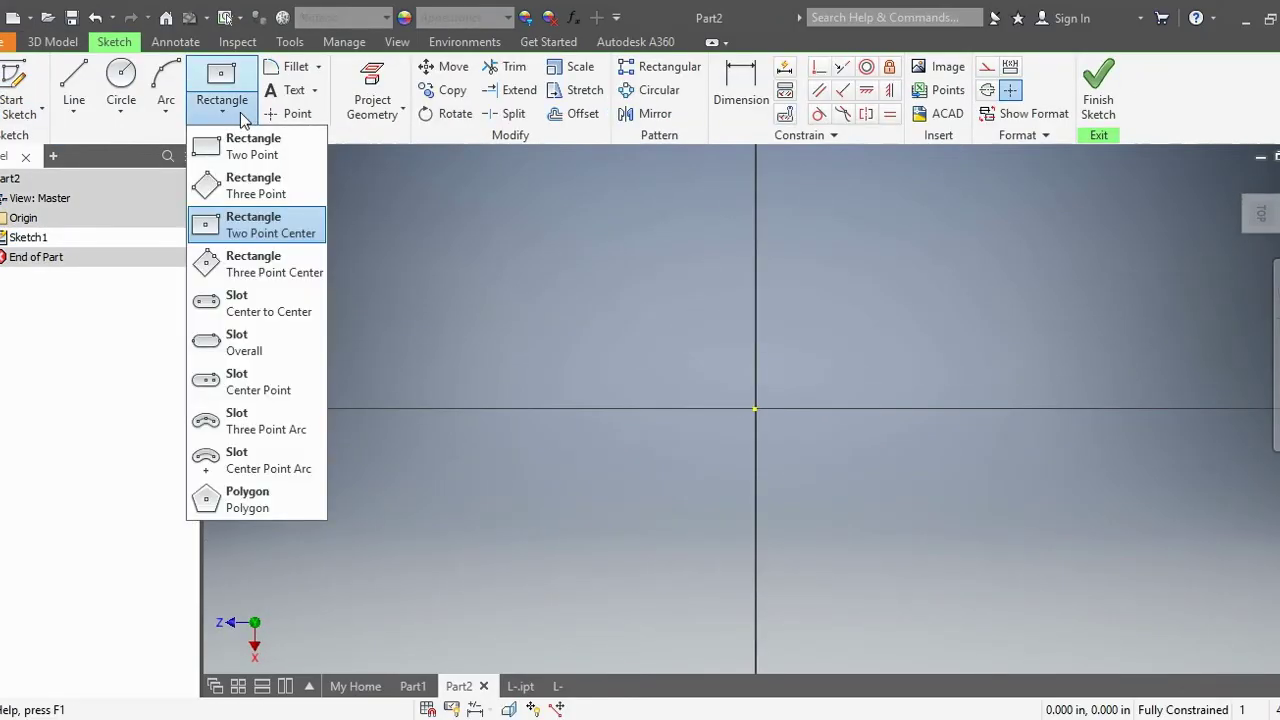
{"action": "left_click", "coordinate": [271, 231]}
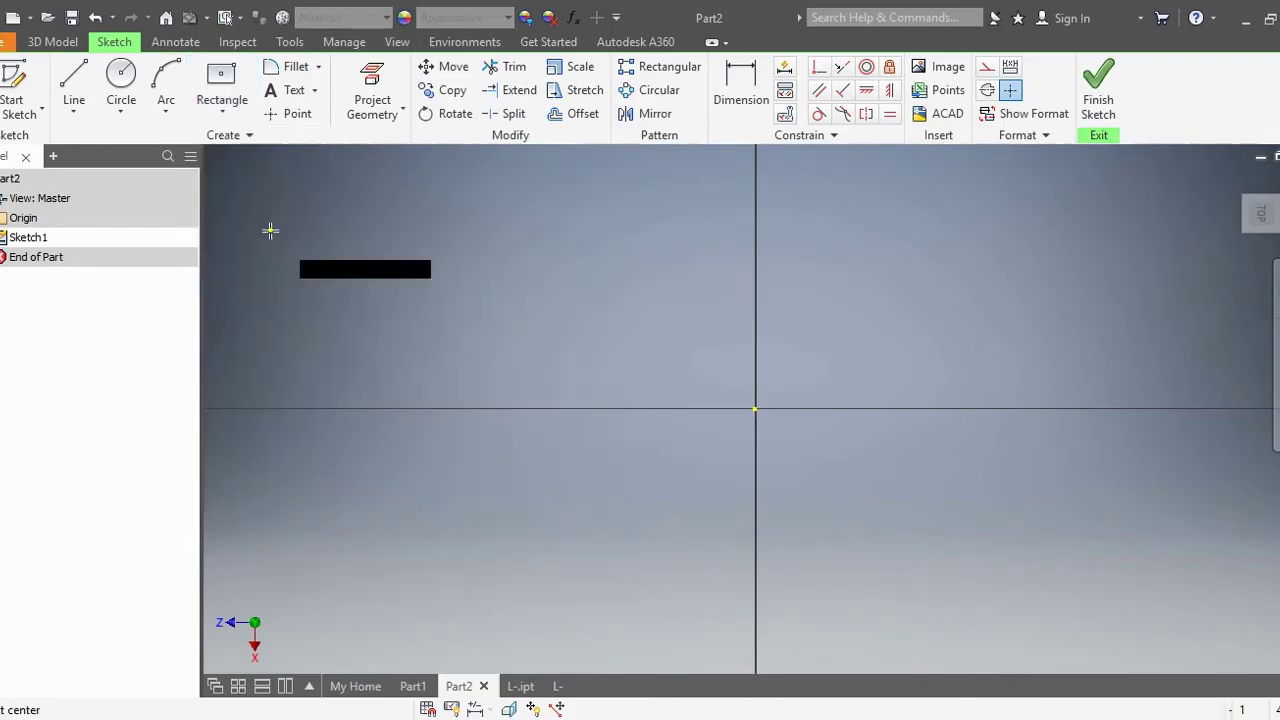
{"action": "left_click", "coordinate": [755, 408]}
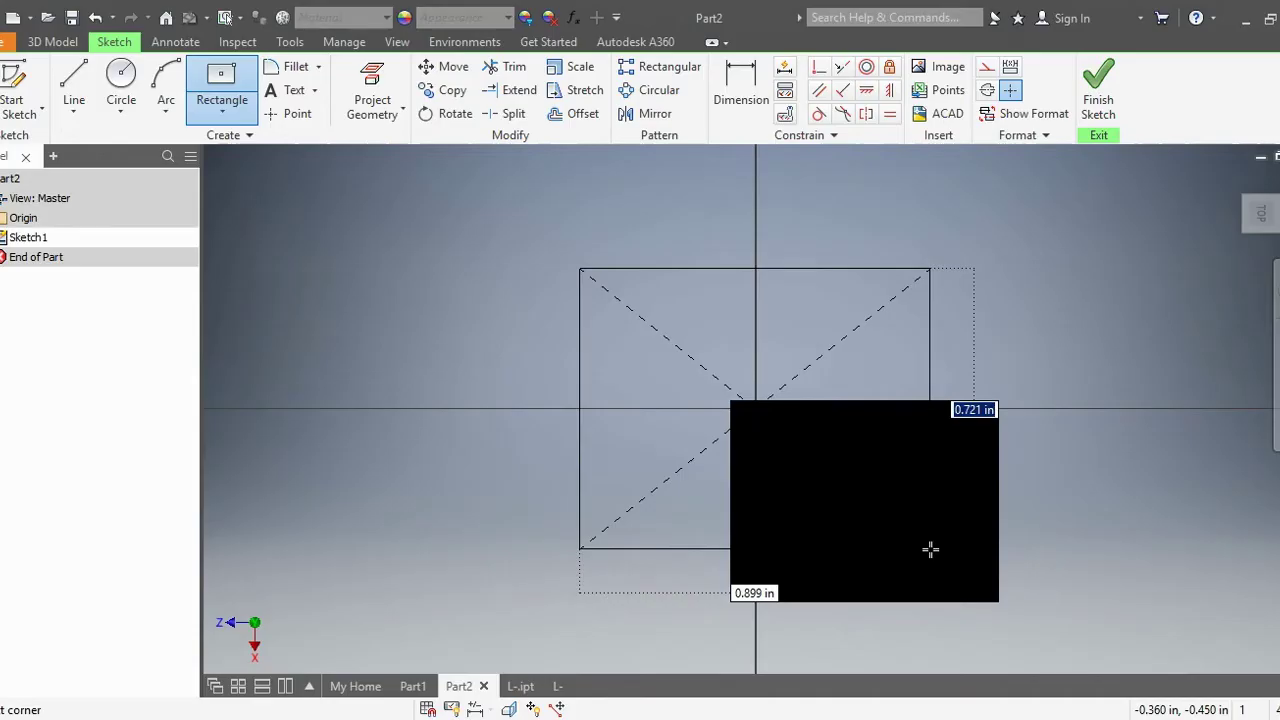
{"action": "type", "text": "4.5"}
{"action": "key", "text": "Tab"}
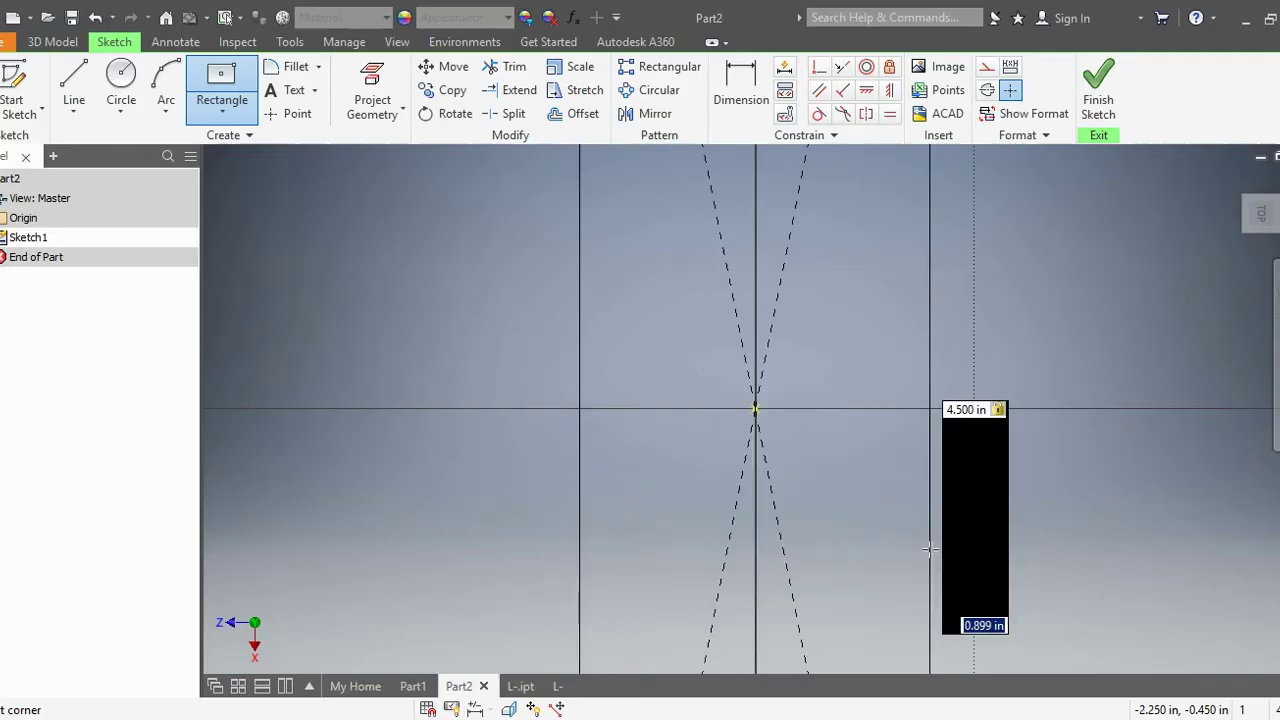
{"action": "type", "text": "3"}
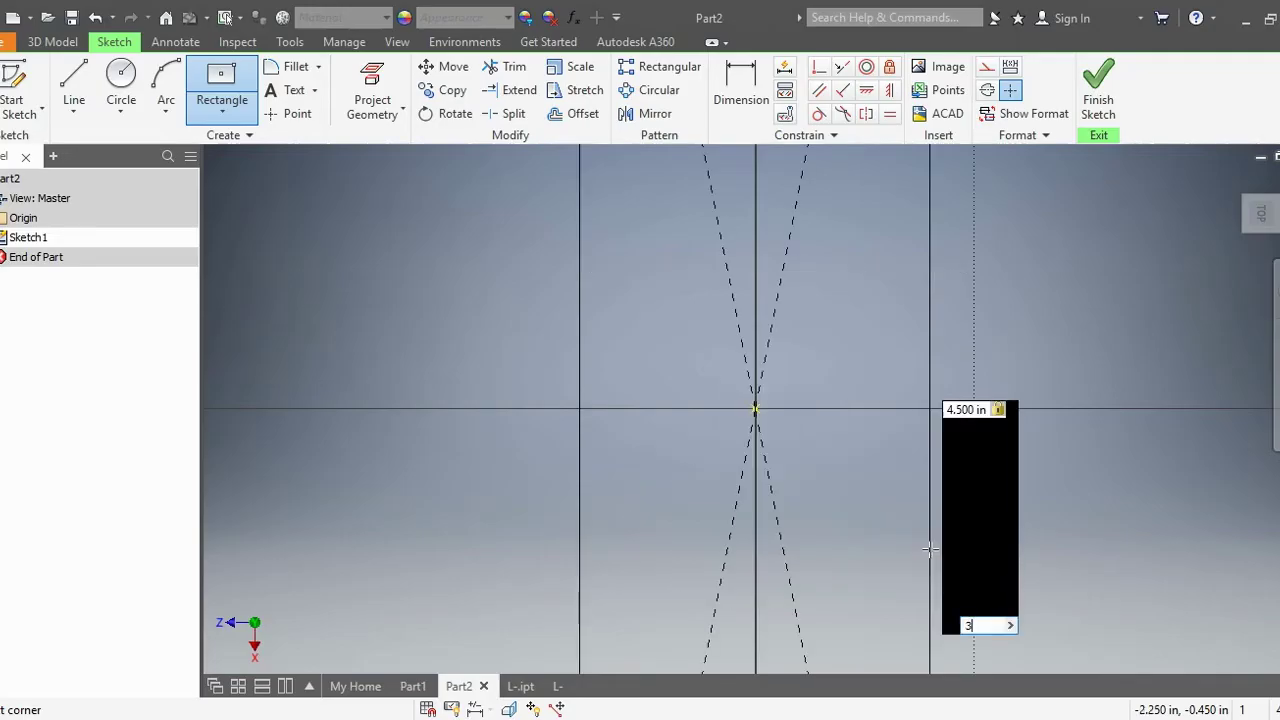
{"action": "key", "text": "Return"}
{"action": "left_click", "coordinate": [1104, 88]}
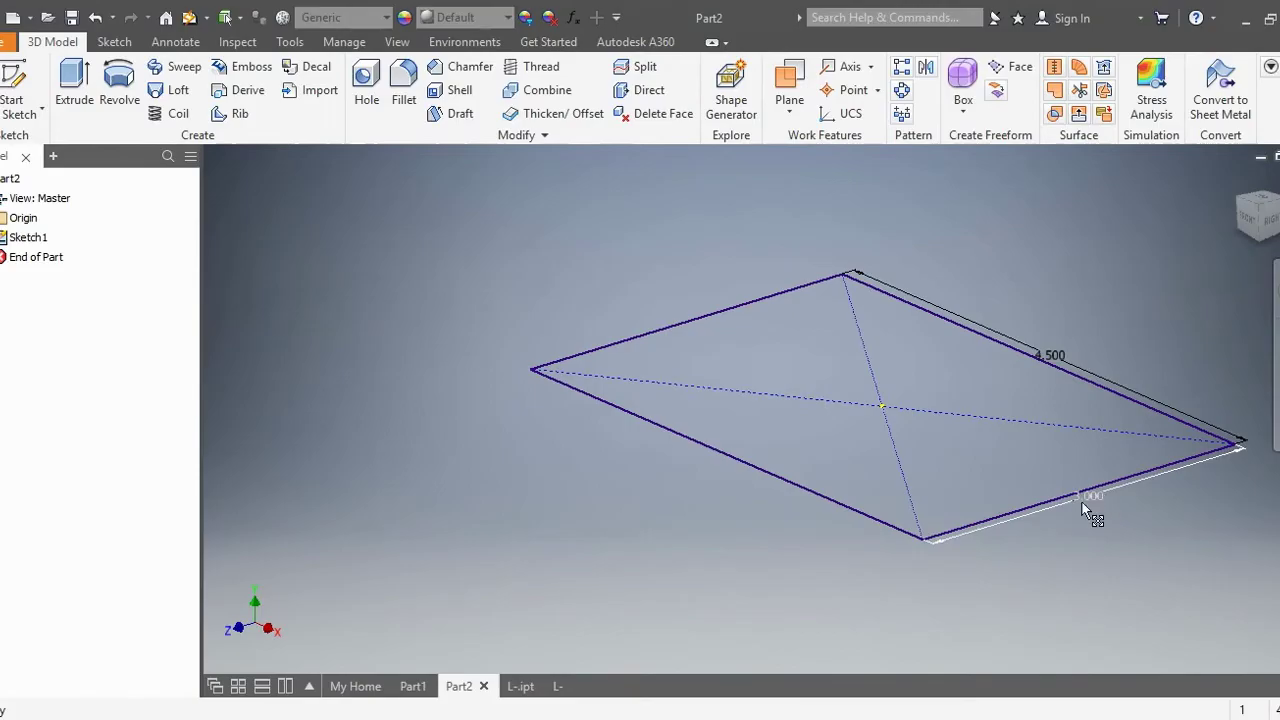
- Extrude the rectangle upward 0.75 in to form the base block
{"action": "middle_click_drag", "start_coordinate": [1119, 538], "coordinate": [1010, 596]}
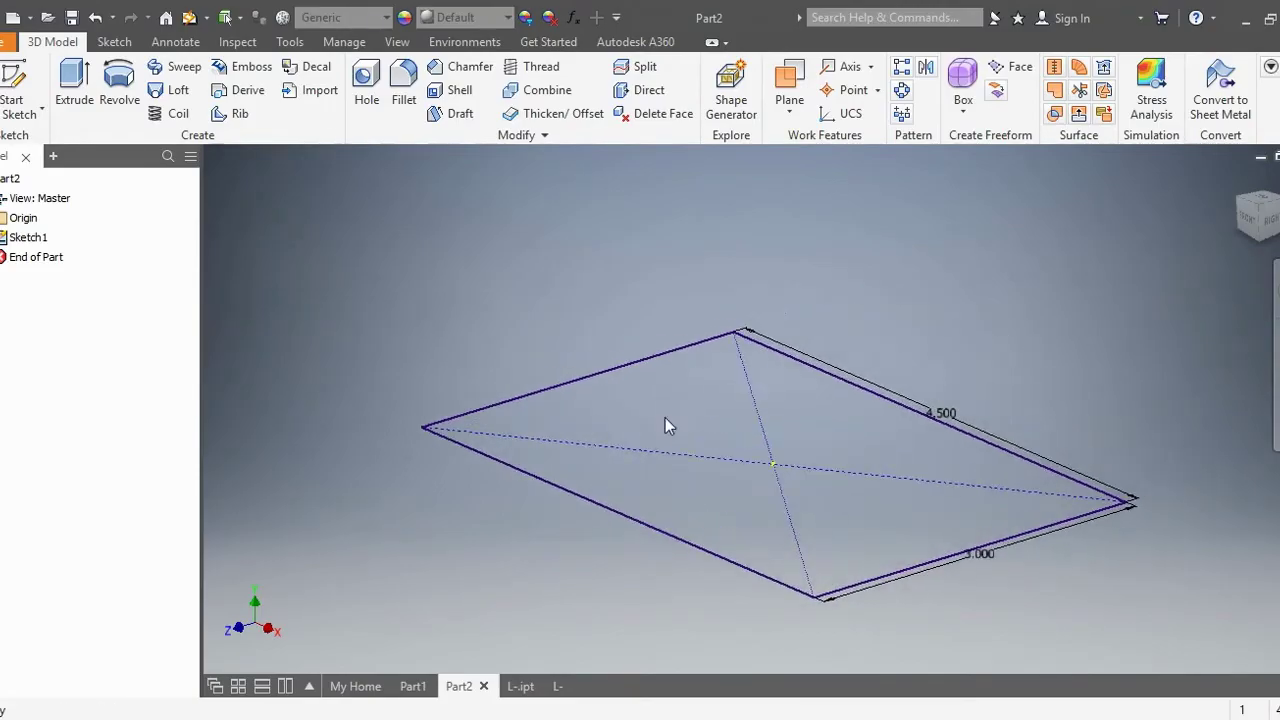
{"action": "left_click", "coordinate": [74, 85]}
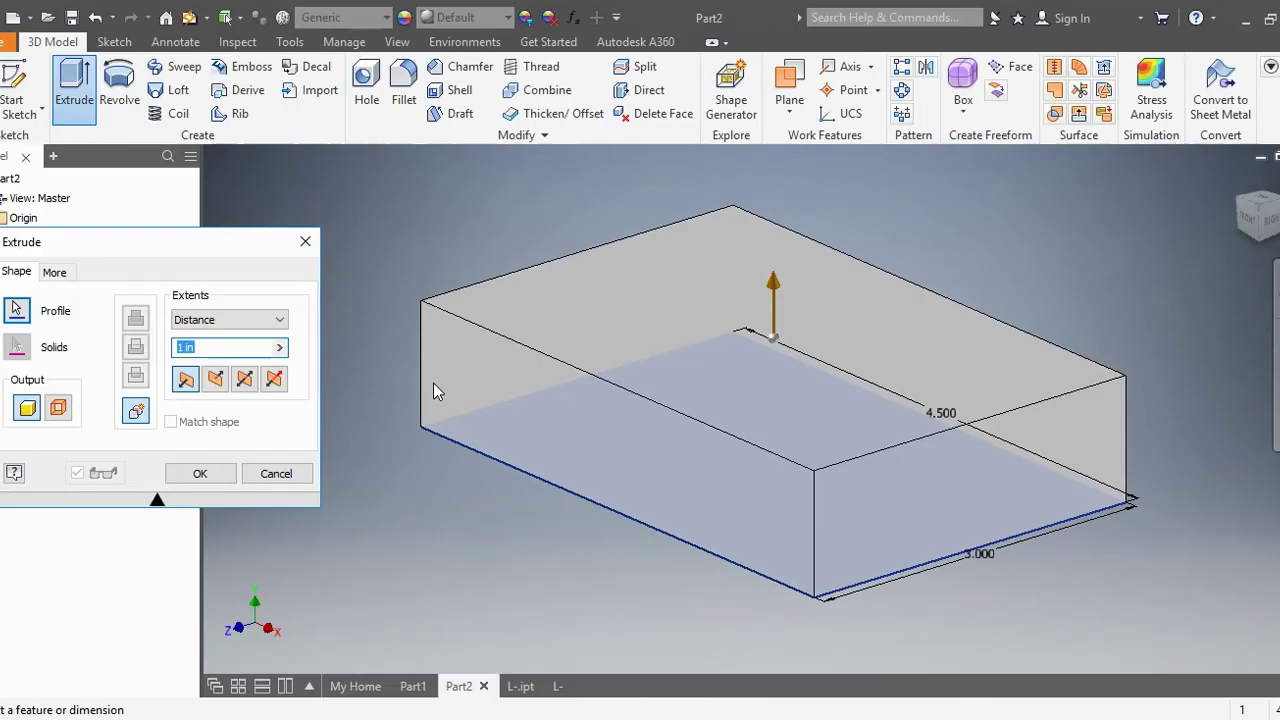
{"action": "type", "text": ".75"}
{"action": "key", "text": "Return"}
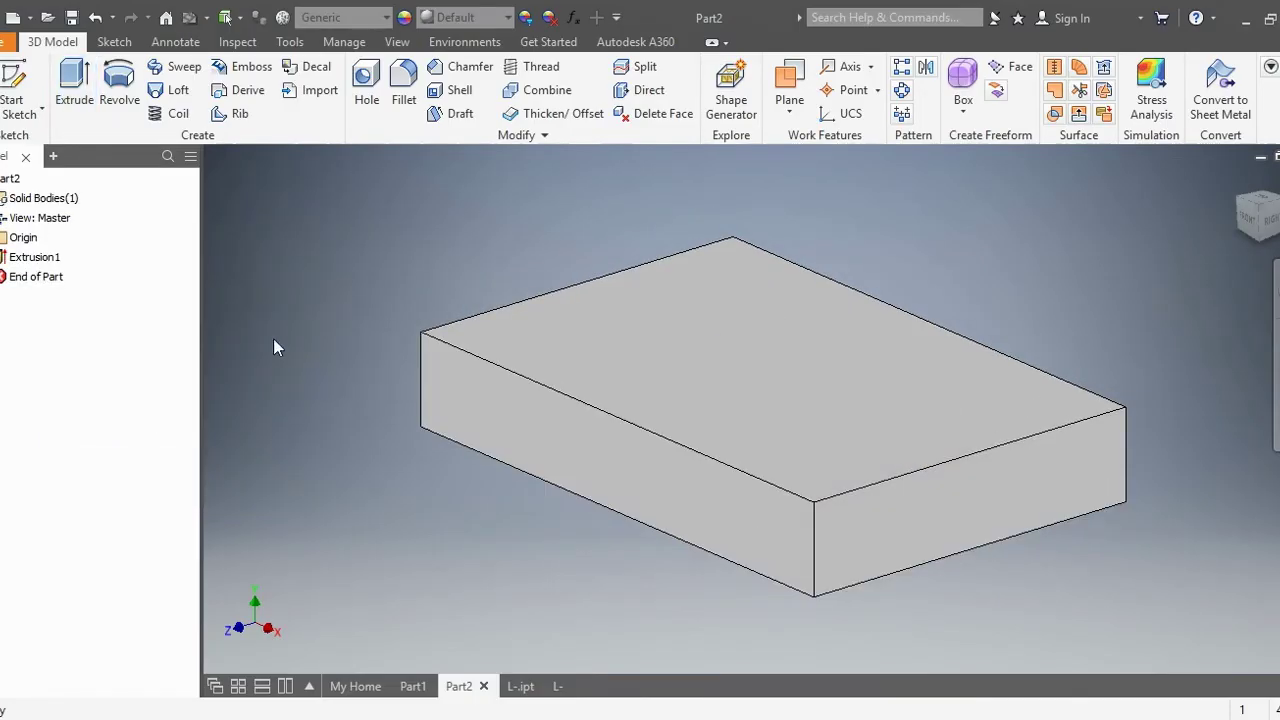
- Check the finished L-.ipt part for reference, then return to Part2 and start a sketch on the block's top face
{"action": "left_click", "coordinate": [520, 686]}
{"action": "left_click", "coordinate": [458, 686]}
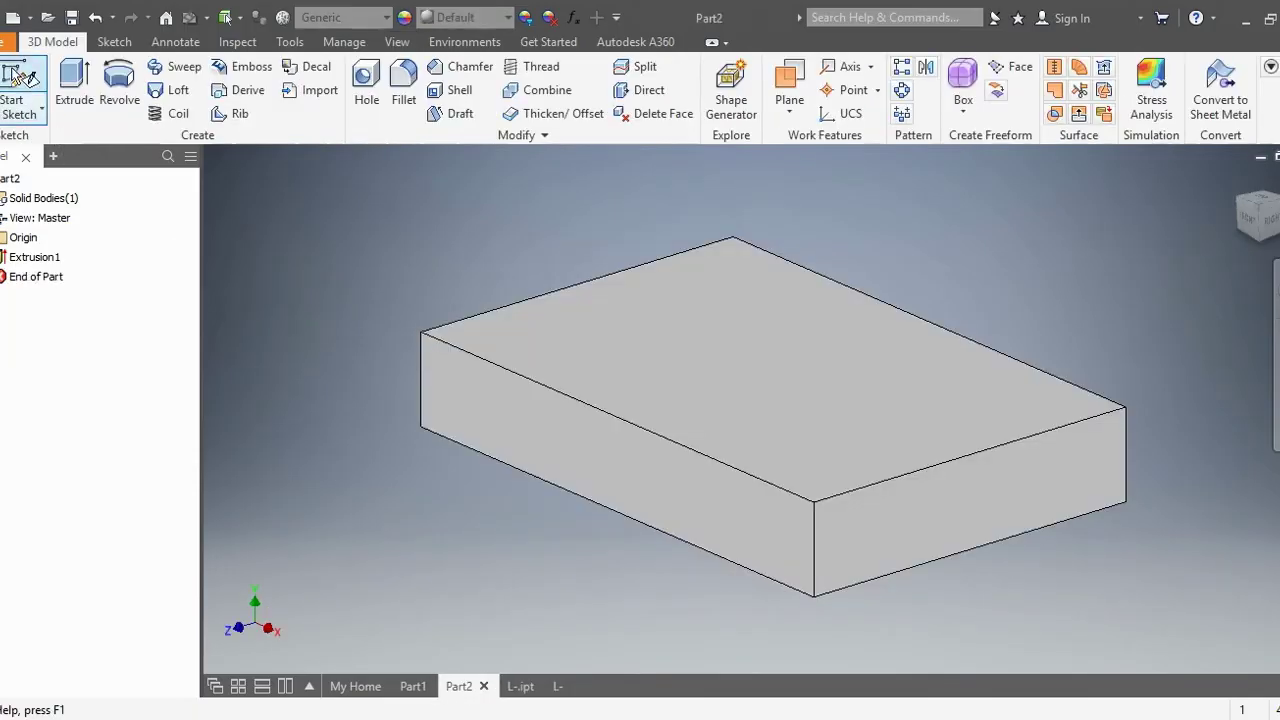
{"action": "left_click", "coordinate": [18, 80]}
{"action": "left_click", "coordinate": [936, 428]}
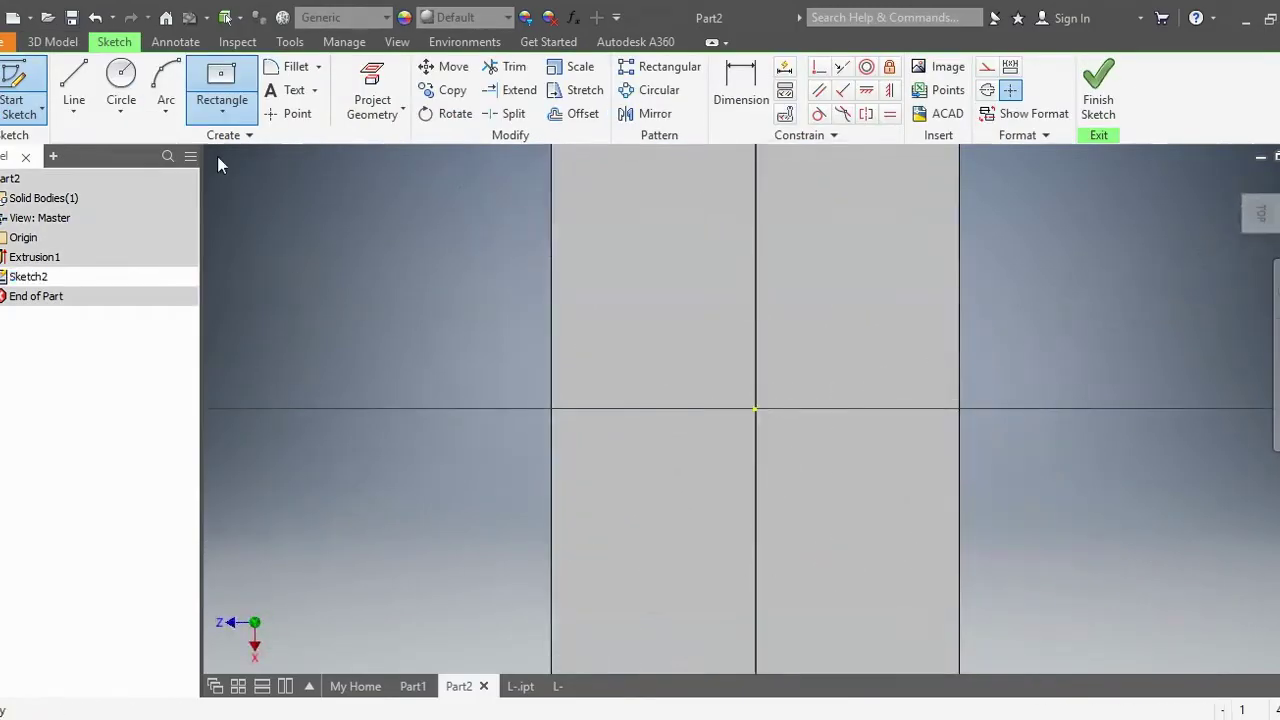
- Sketch three connected lines forming an open notch from the block's short edge, about 1.38 in deep and 1.6 in wide
{"action": "left_click", "coordinate": [70, 84]}
{"action": "middle_click_drag", "start_coordinate": [734, 460], "coordinate": [720, 324]}
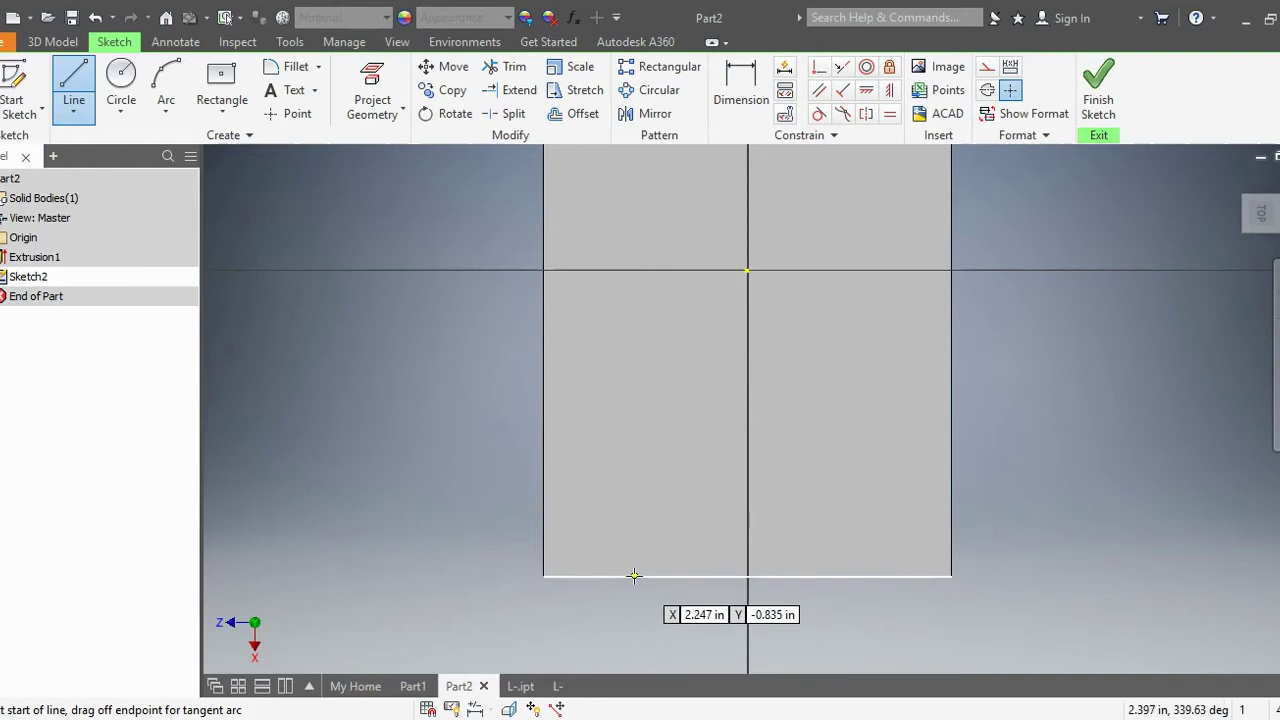
{"action": "left_click", "coordinate": [634, 575]}
{"action": "left_click", "coordinate": [634, 388]}
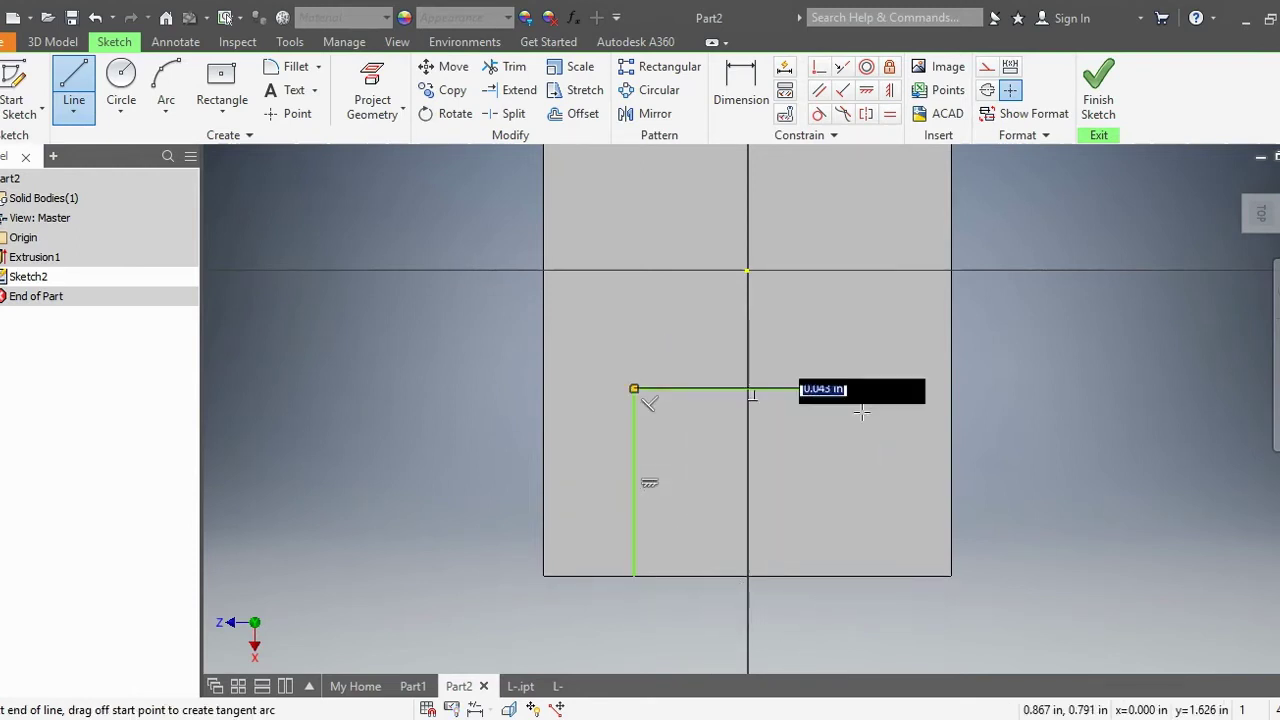
{"action": "left_click", "coordinate": [855, 393]}
{"action": "left_click", "coordinate": [855, 574]}
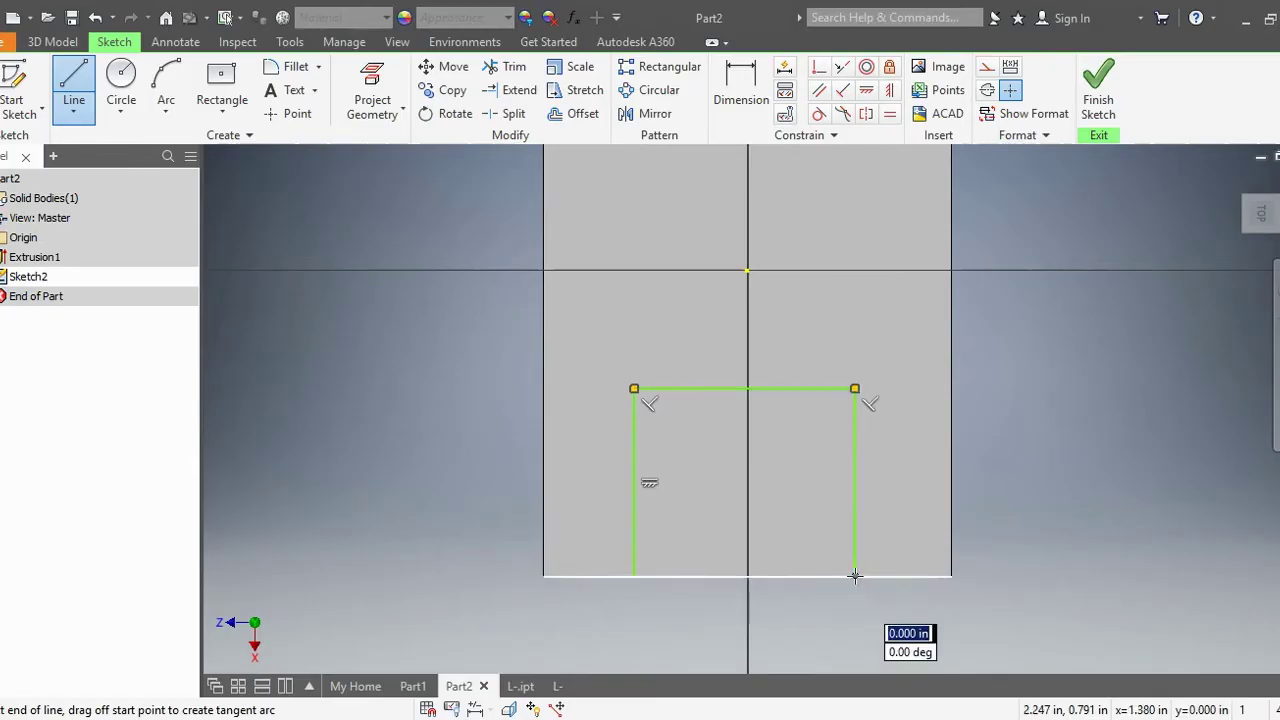
{"action": "key", "text": "Escape"}
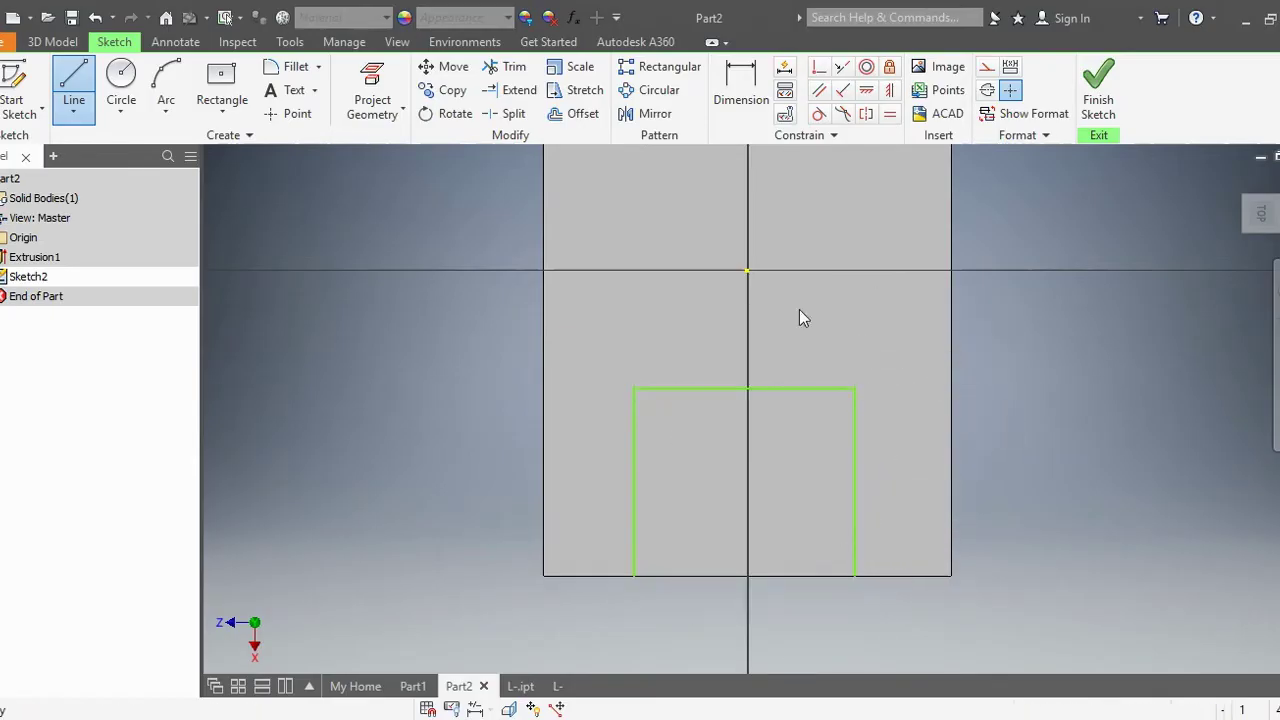
{"action": "key", "text": "Escape"}
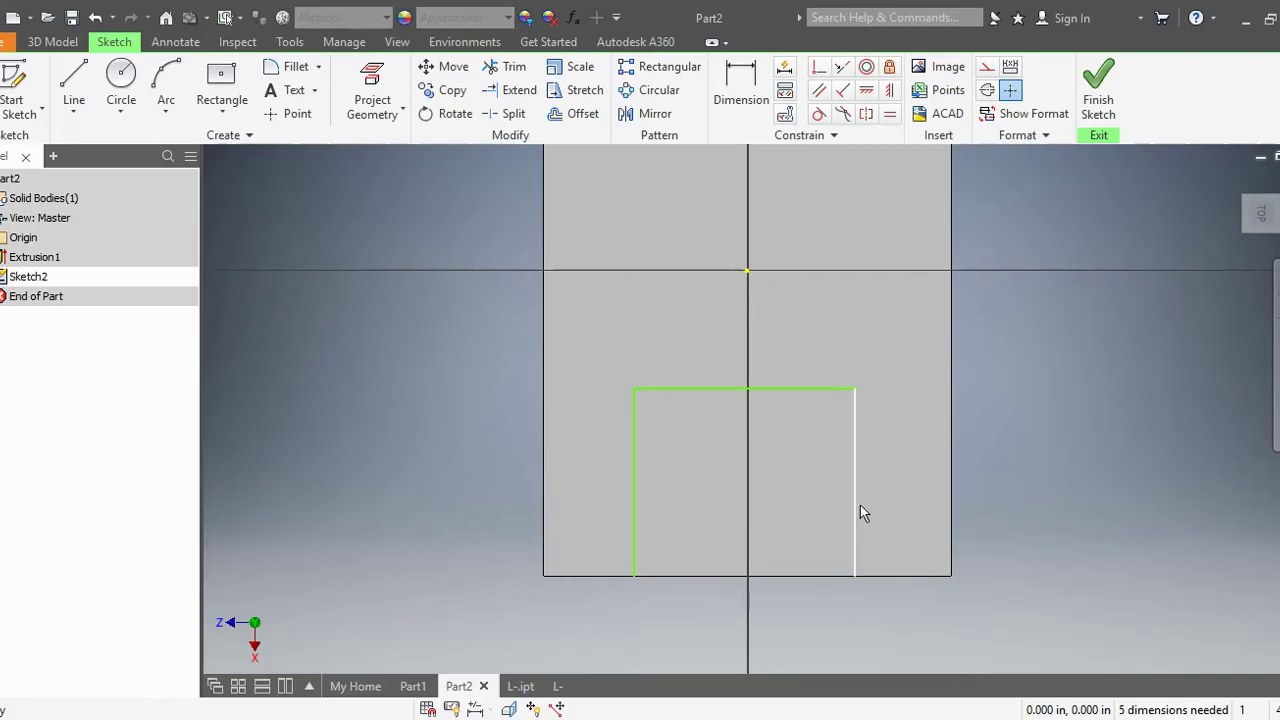
- Dimension the depth of the notch along its left side line and set it to 1.5 in
{"action": "left_click", "coordinate": [733, 78]}
{"action": "left_click", "coordinate": [632, 474]}
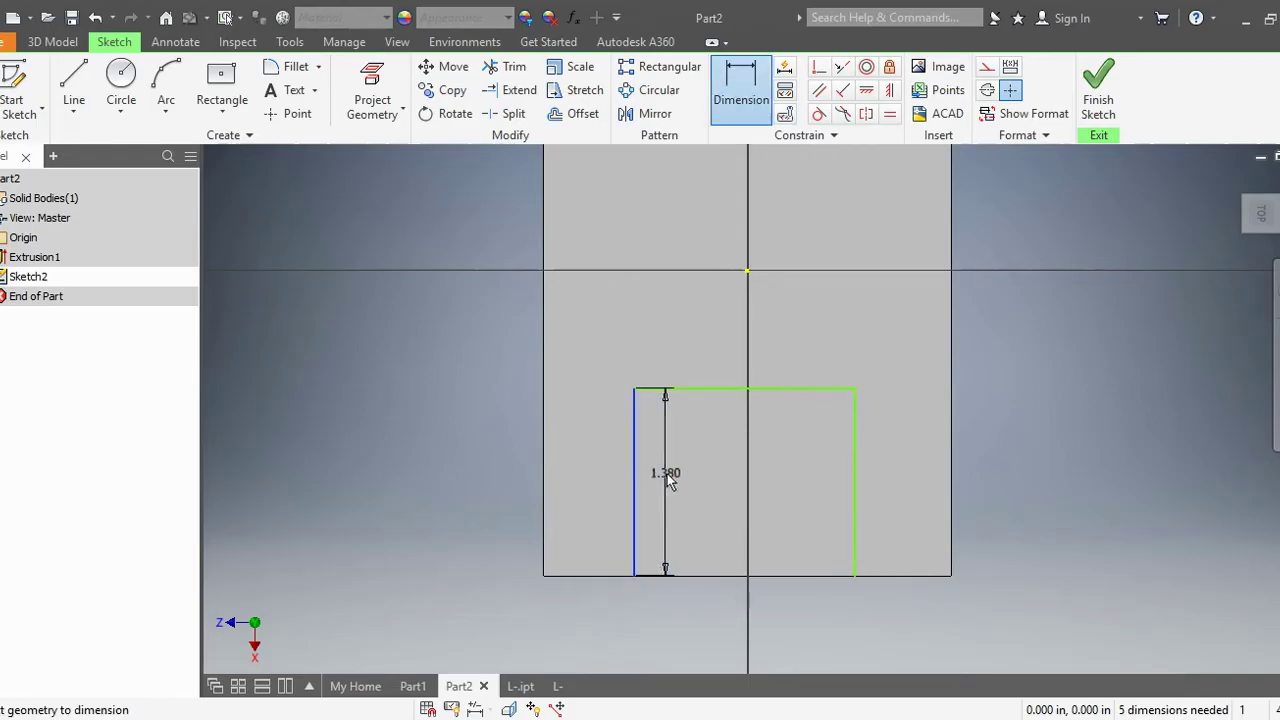
{"action": "left_click", "coordinate": [688, 484]}
{"action": "type", "text": "1.5"}
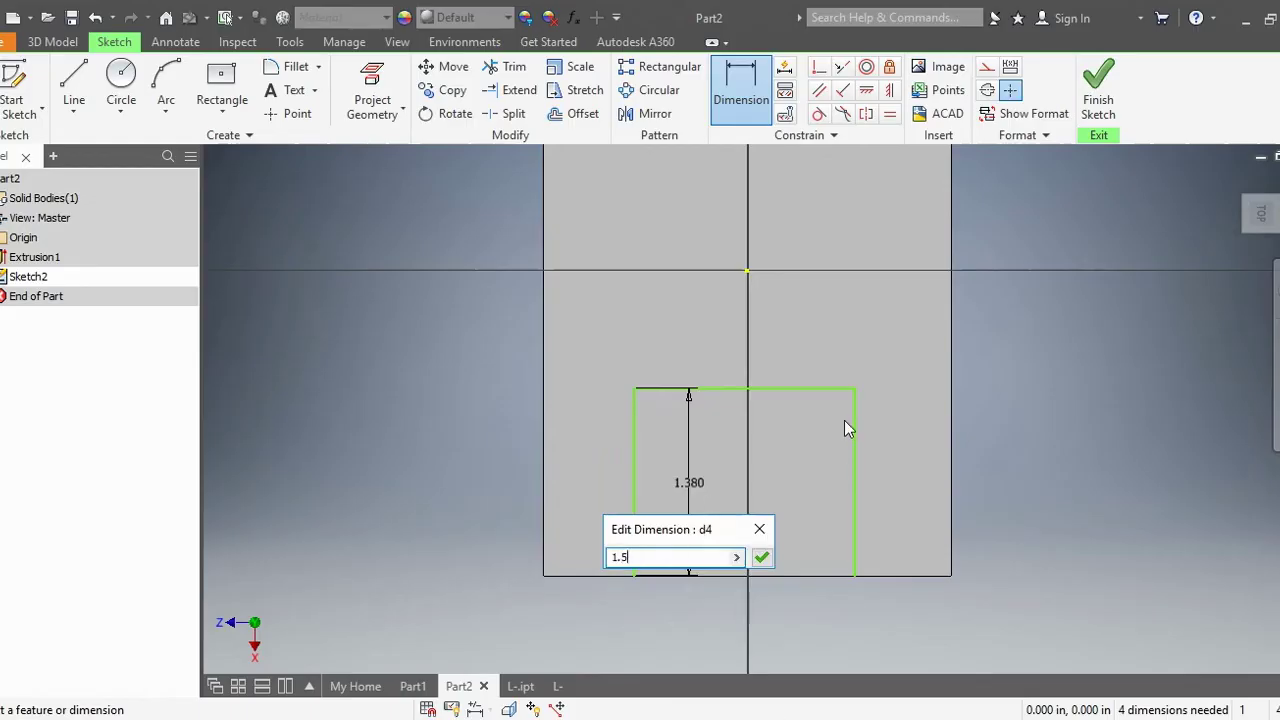
{"action": "key", "text": "Return"}
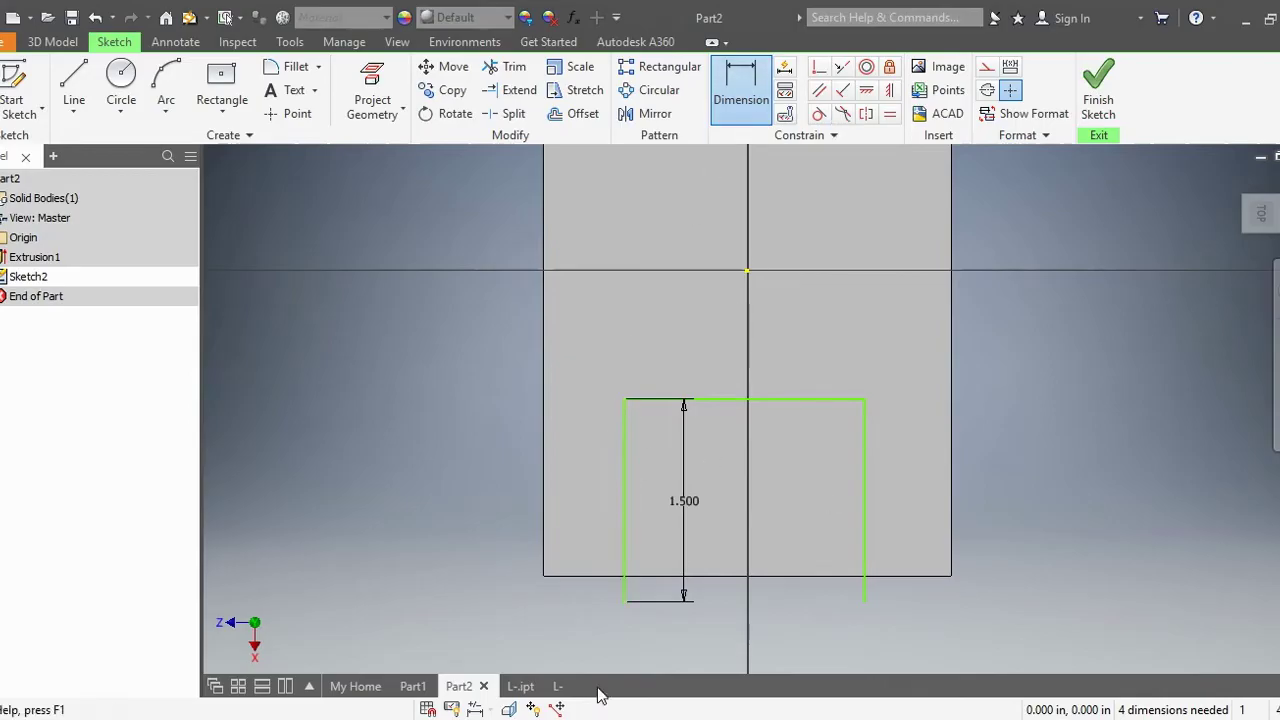
- Constrain both open ends of the notch lines coincident with the block's short edge
{"action": "left_click", "coordinate": [815, 69]}
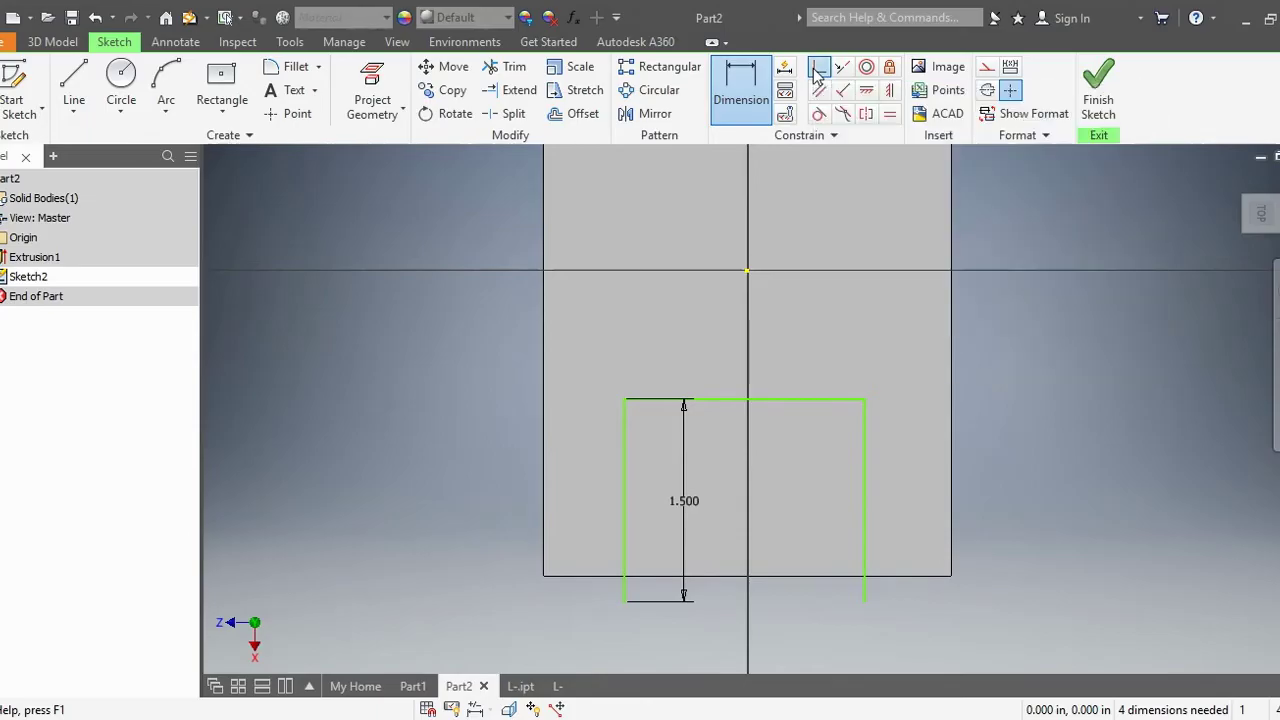
{"action": "left_click", "coordinate": [625, 602]}
{"action": "left_click", "coordinate": [641, 585]}
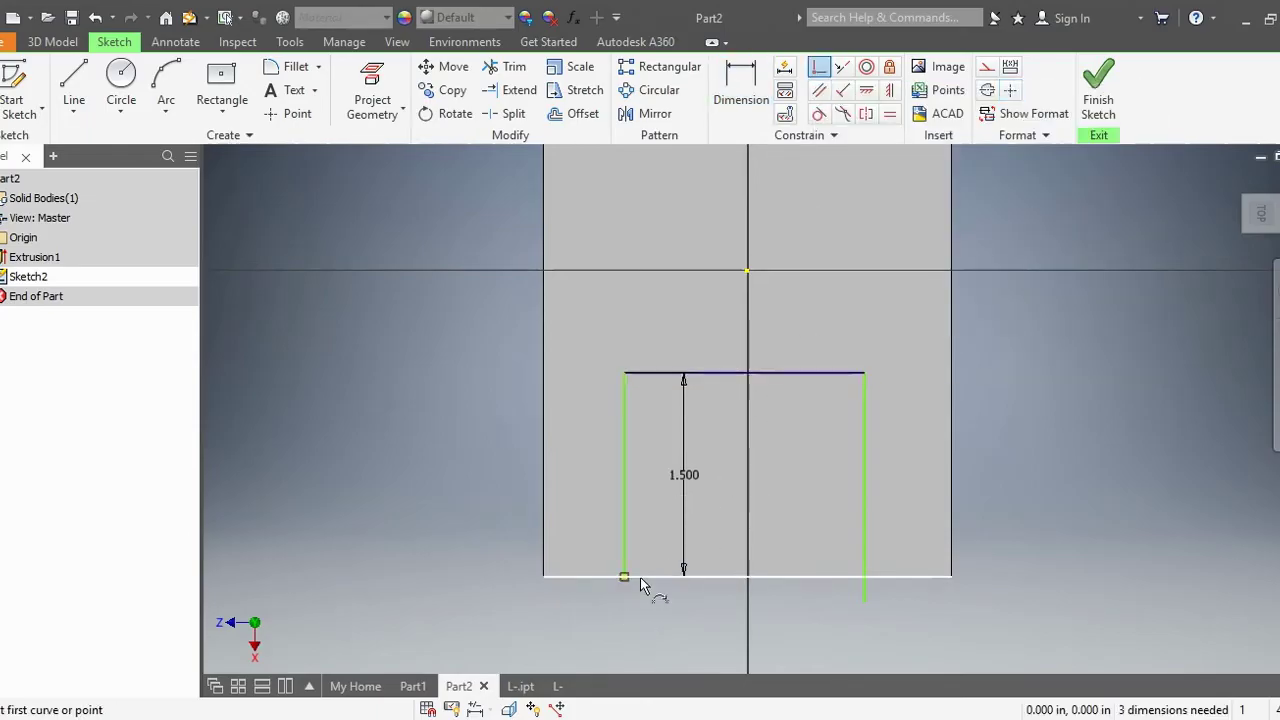
{"action": "left_click", "coordinate": [863, 602]}
{"action": "left_click", "coordinate": [870, 584]}
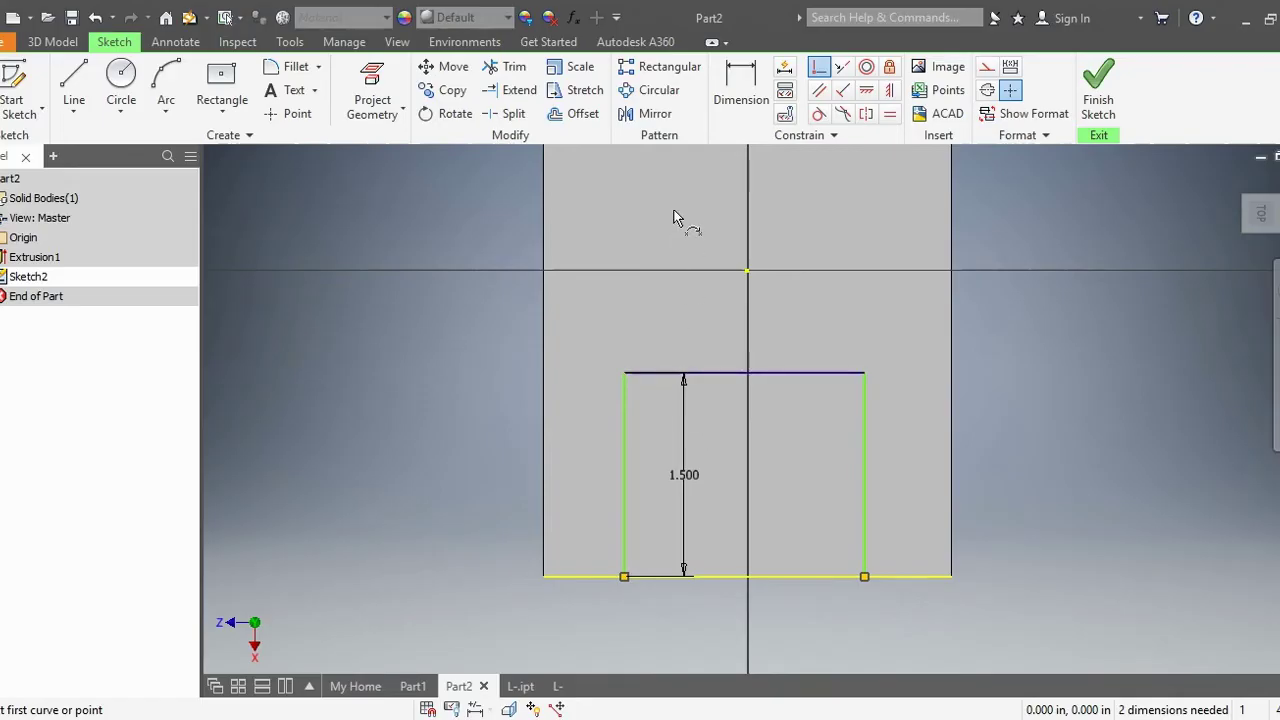
- Dimension the gap between the notch's right side line and the block's right edge as 0.5 in
{"action": "left_click", "coordinate": [741, 85]}
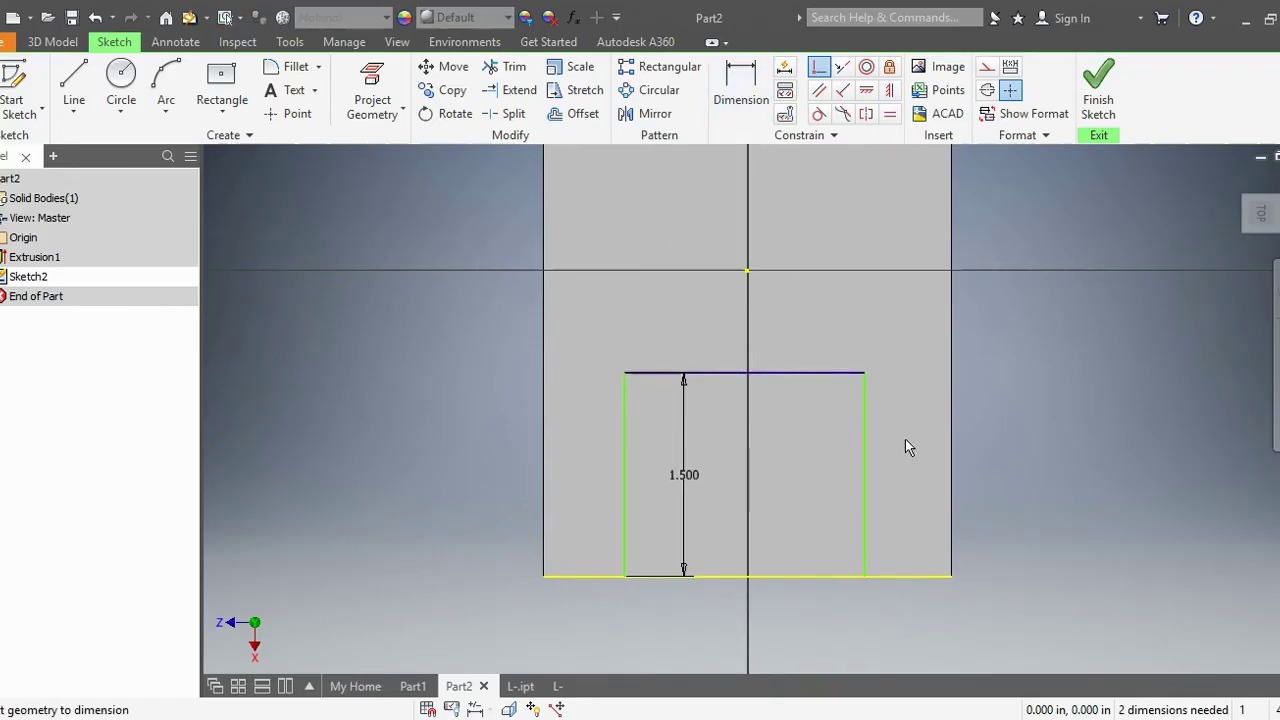
{"action": "left_click", "coordinate": [868, 468]}
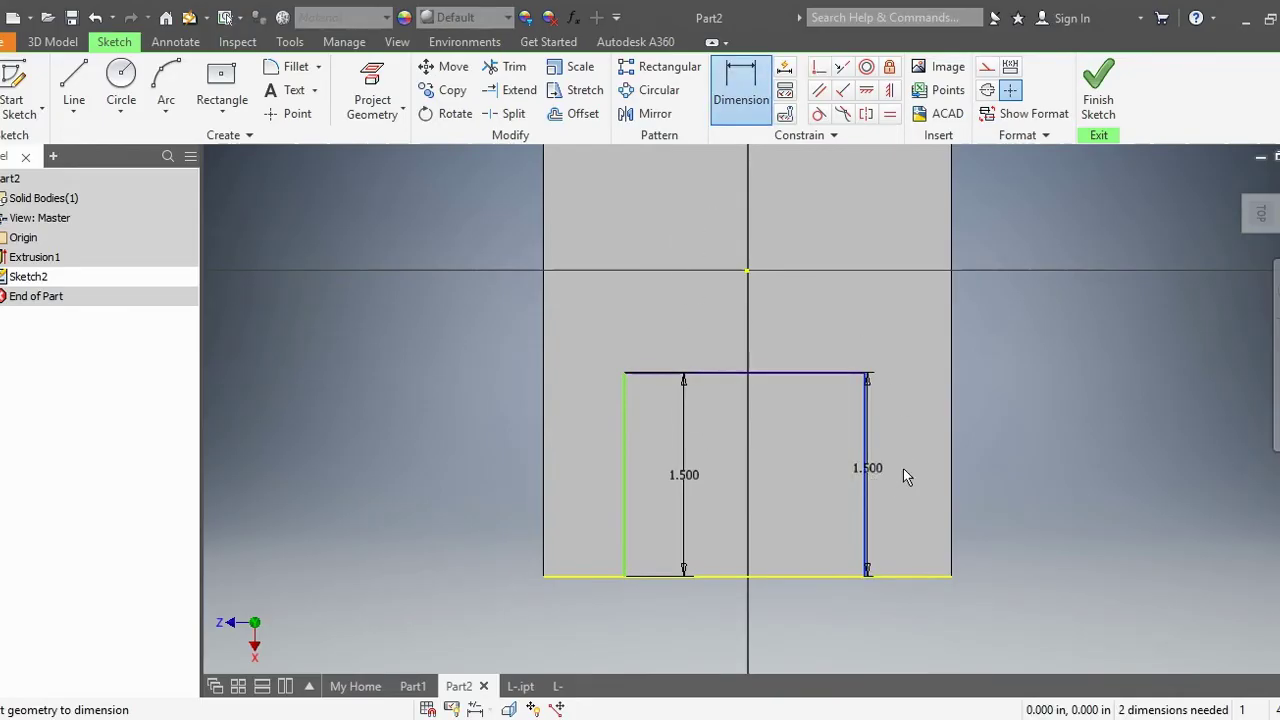
{"action": "left_click", "coordinate": [928, 488]}
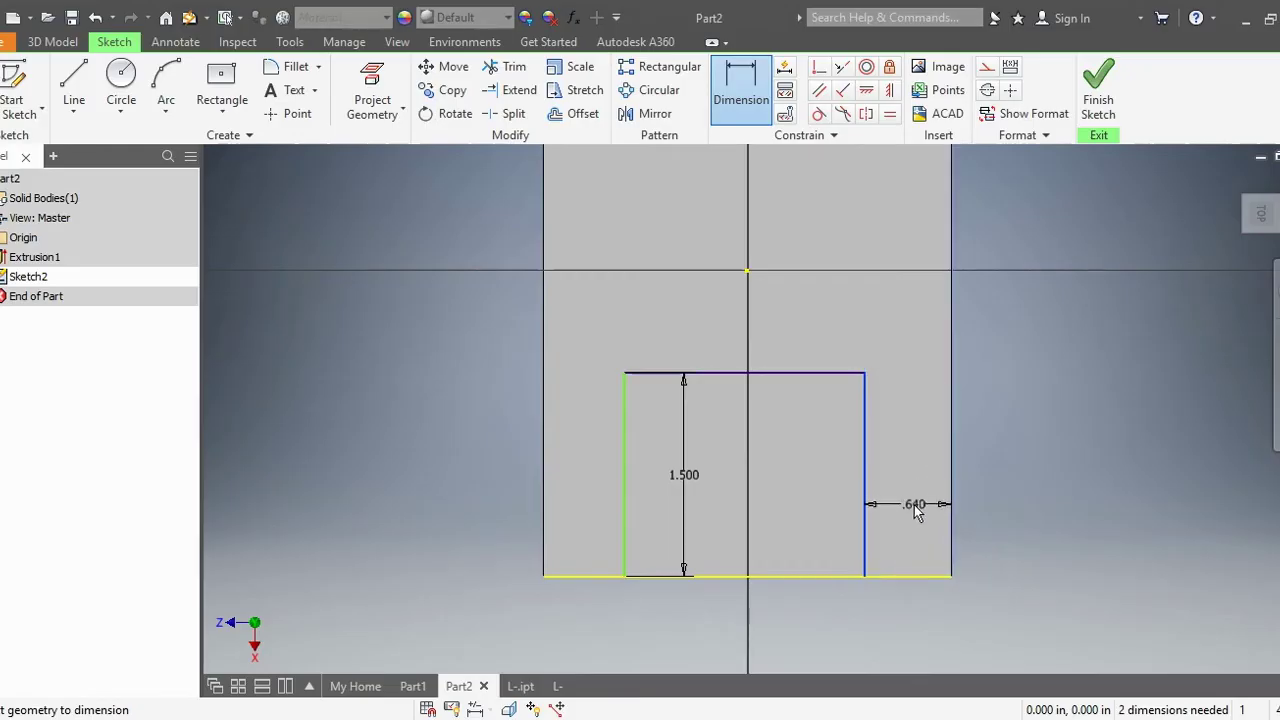
{"action": "left_click", "coordinate": [913, 507]}
{"action": "type", "text": ".5"}
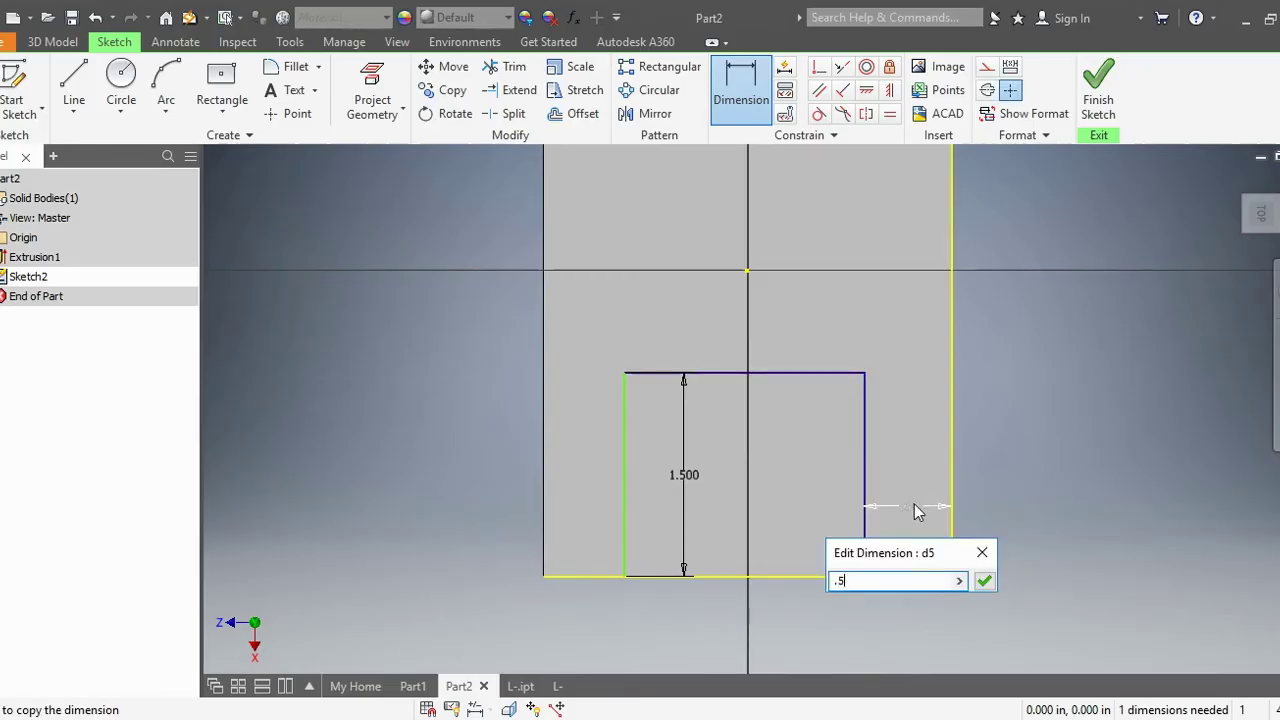
{"action": "key", "text": "Return"}
- Dimension the gap between the notch's left side line and the block's left edge as 0.5 in
{"action": "left_click", "coordinate": [622, 485]}
{"action": "left_click", "coordinate": [545, 507]}
{"action": "left_click", "coordinate": [586, 502]}
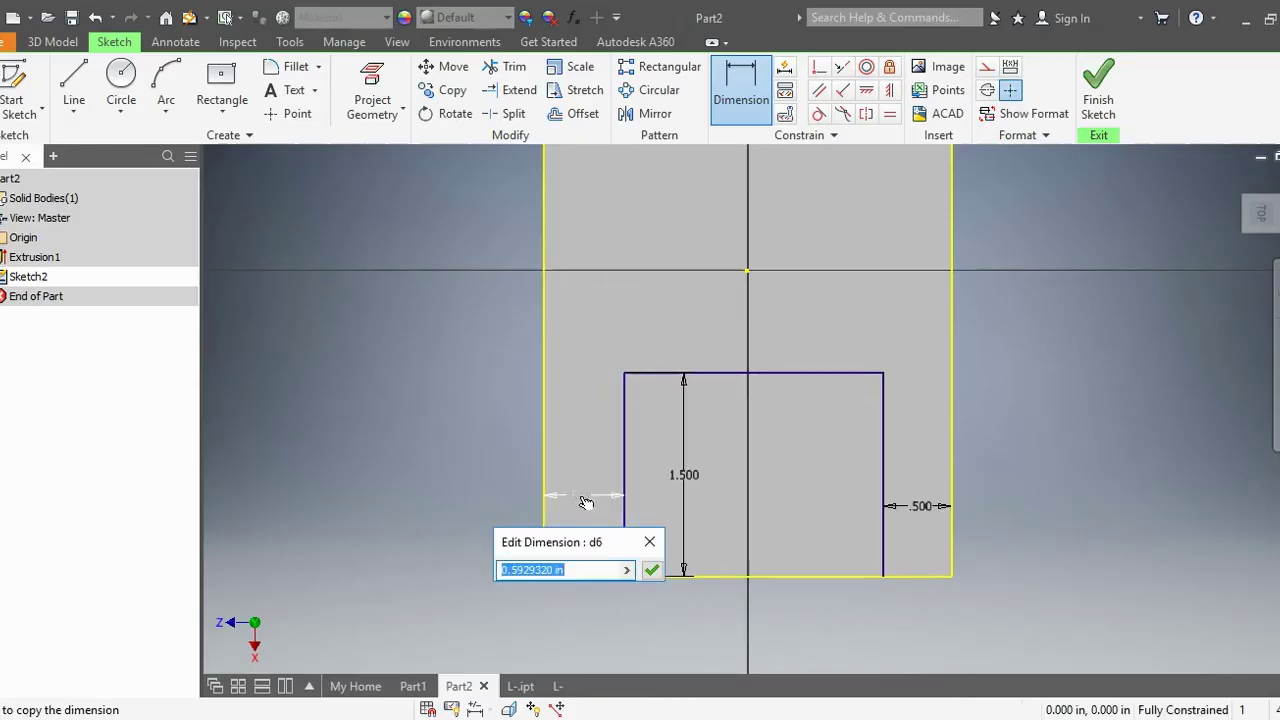
{"action": "type", "text": ".5"}
{"action": "key", "text": "Return"}
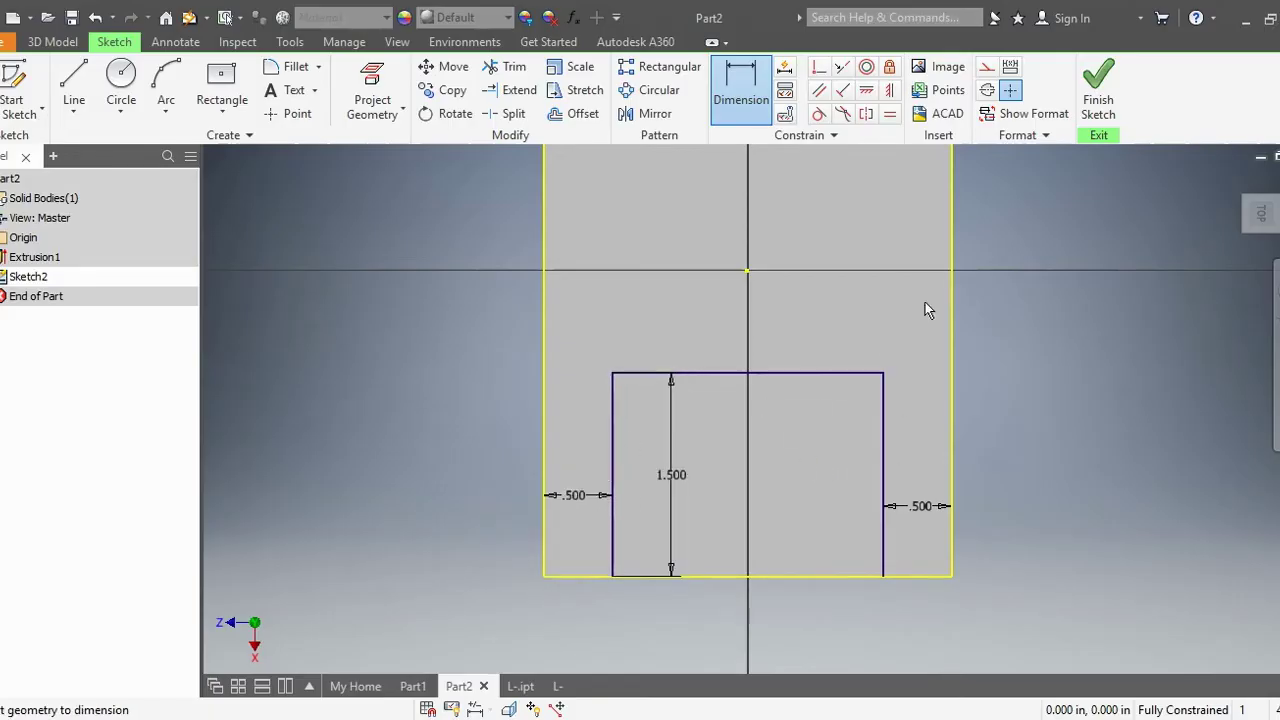
- Finish the sketch and cut the notch profile 0.75 in down through the block with Extrude
{"action": "left_click", "coordinate": [1108, 103]}
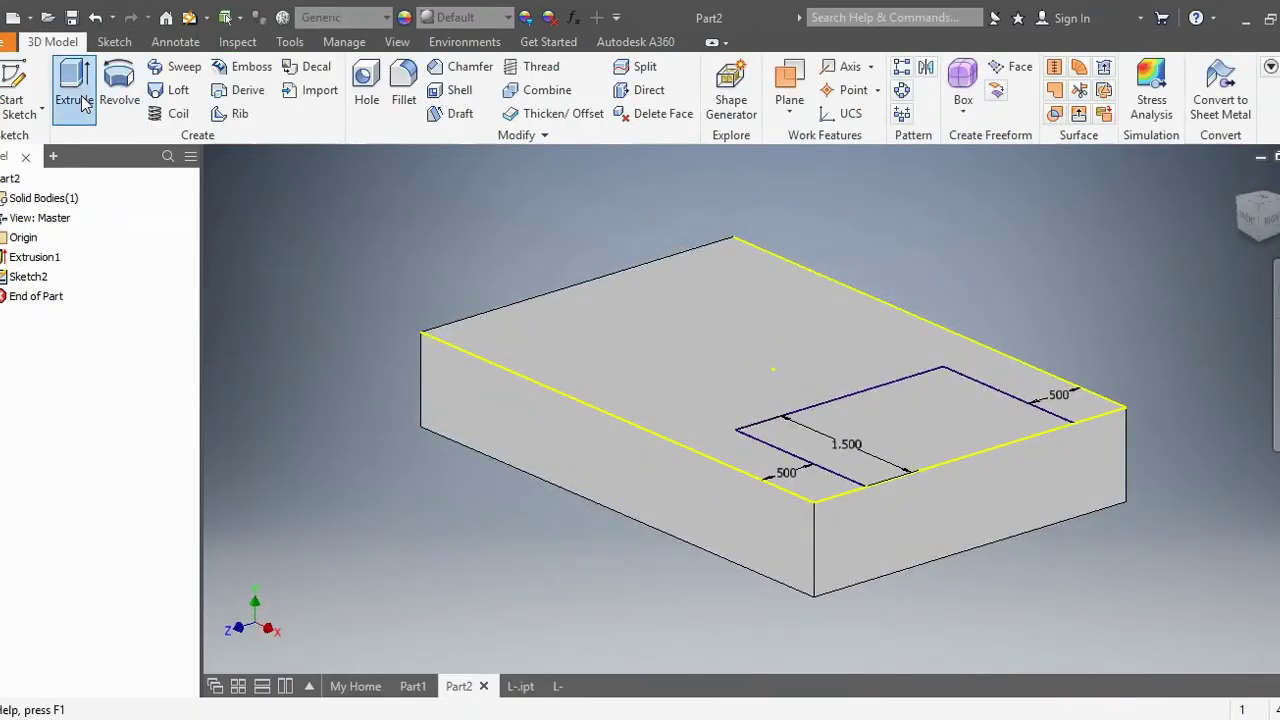
{"action": "left_click", "coordinate": [72, 92]}
{"action": "left_click", "coordinate": [930, 443]}
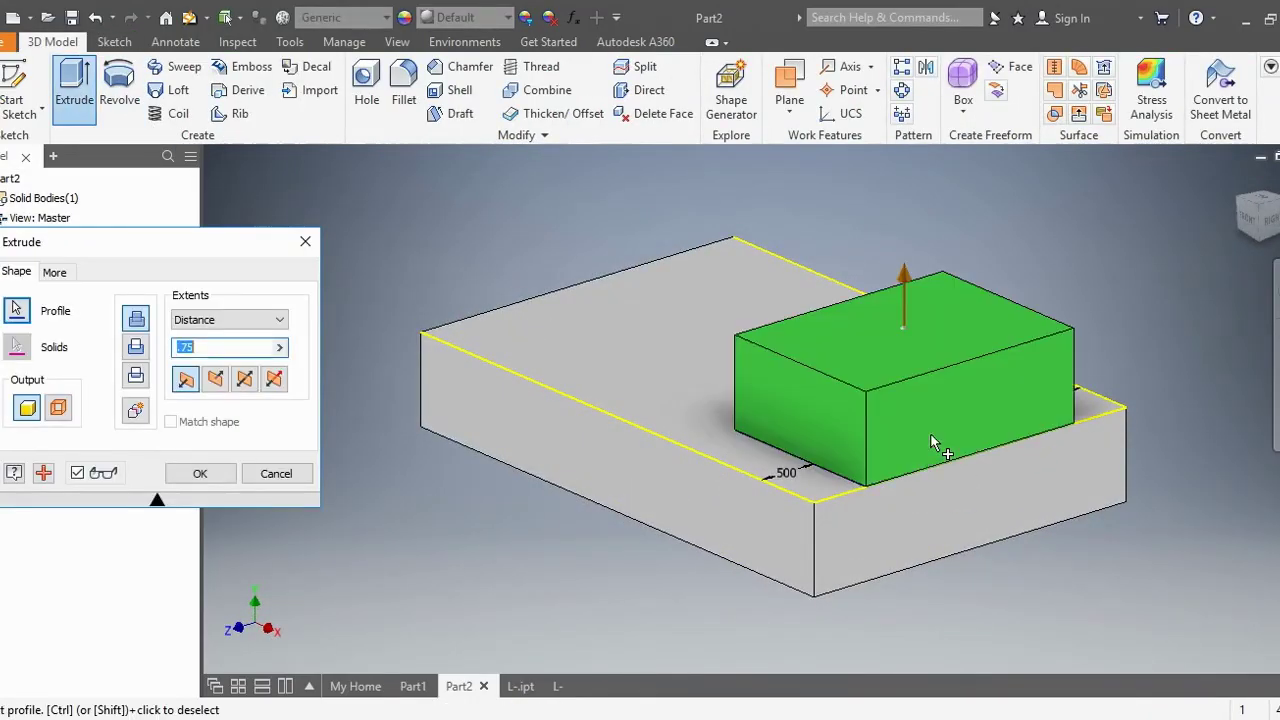
{"action": "left_click", "coordinate": [136, 347]}
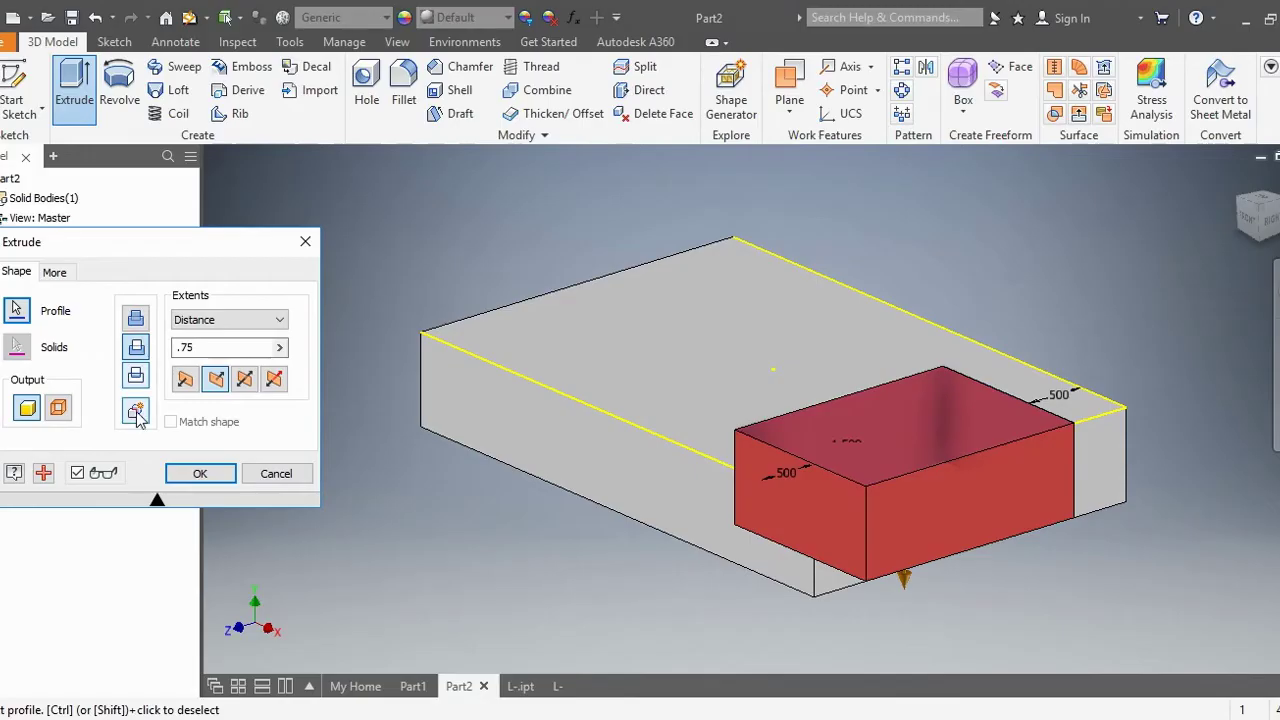
{"action": "left_click", "coordinate": [205, 476]}
{"action": "middle_click_drag", "start_coordinate": [967, 567], "coordinate": [963, 569], "text": "shift"}
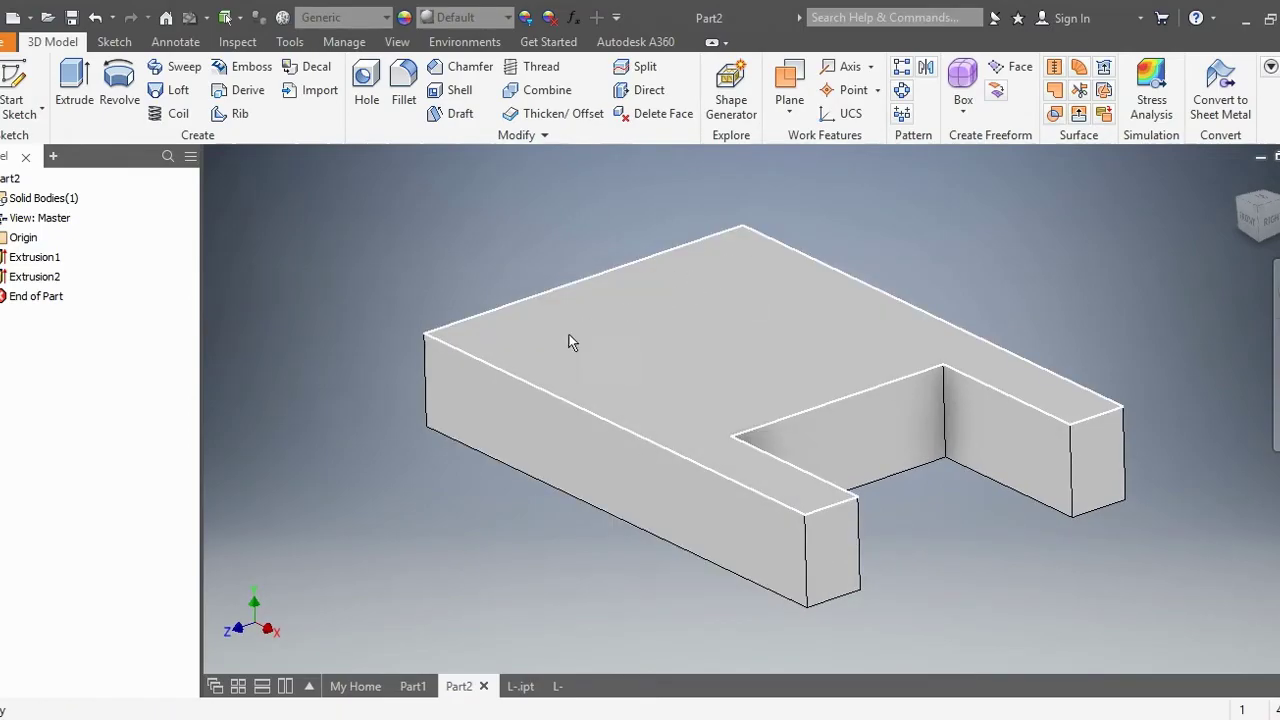
- Sketch a full-width rectangle 0.75 in deep on the block's top face, along the short edge opposite the notch
{"action": "left_click", "coordinate": [18, 90]}
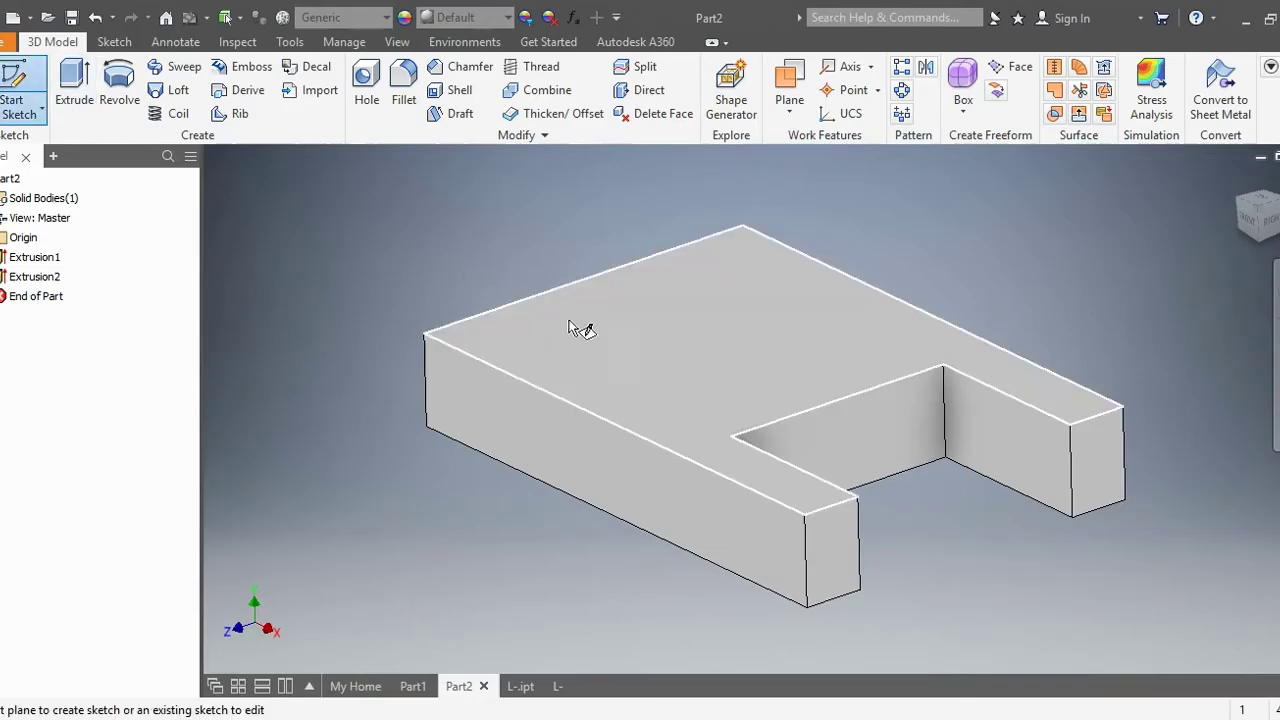
{"action": "left_click", "coordinate": [614, 337]}
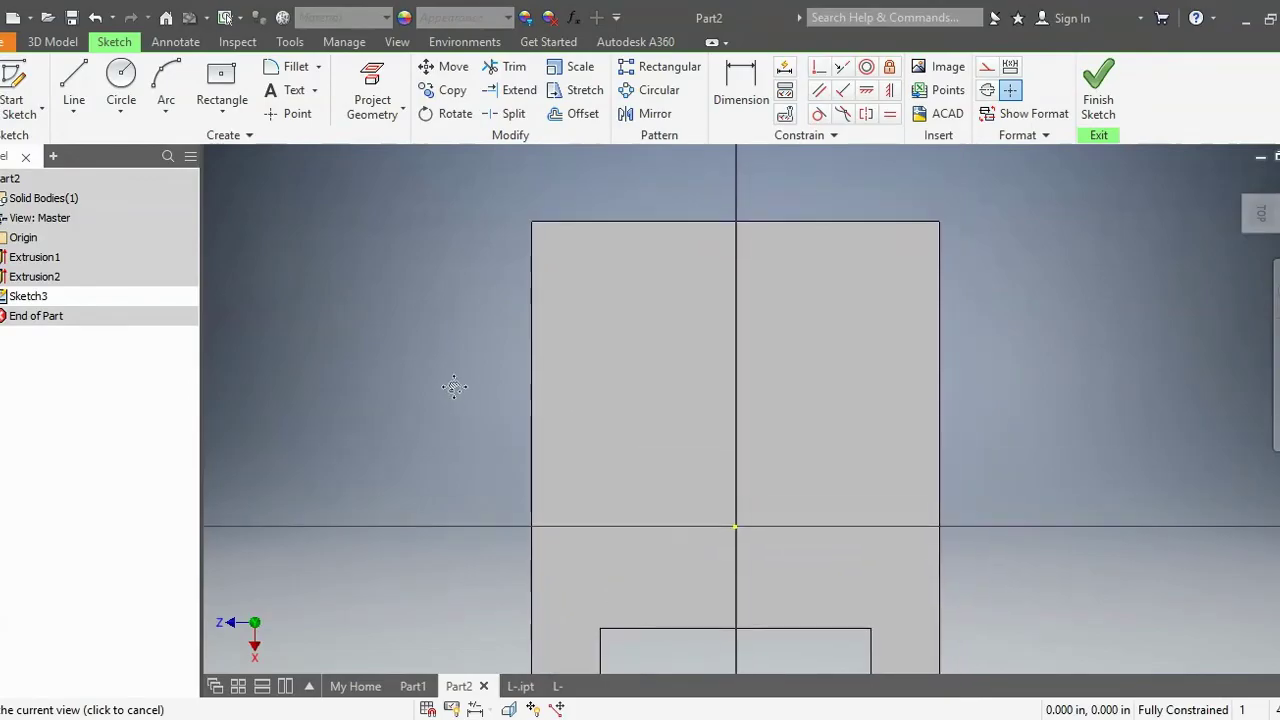
{"action": "left_click", "coordinate": [222, 117]}
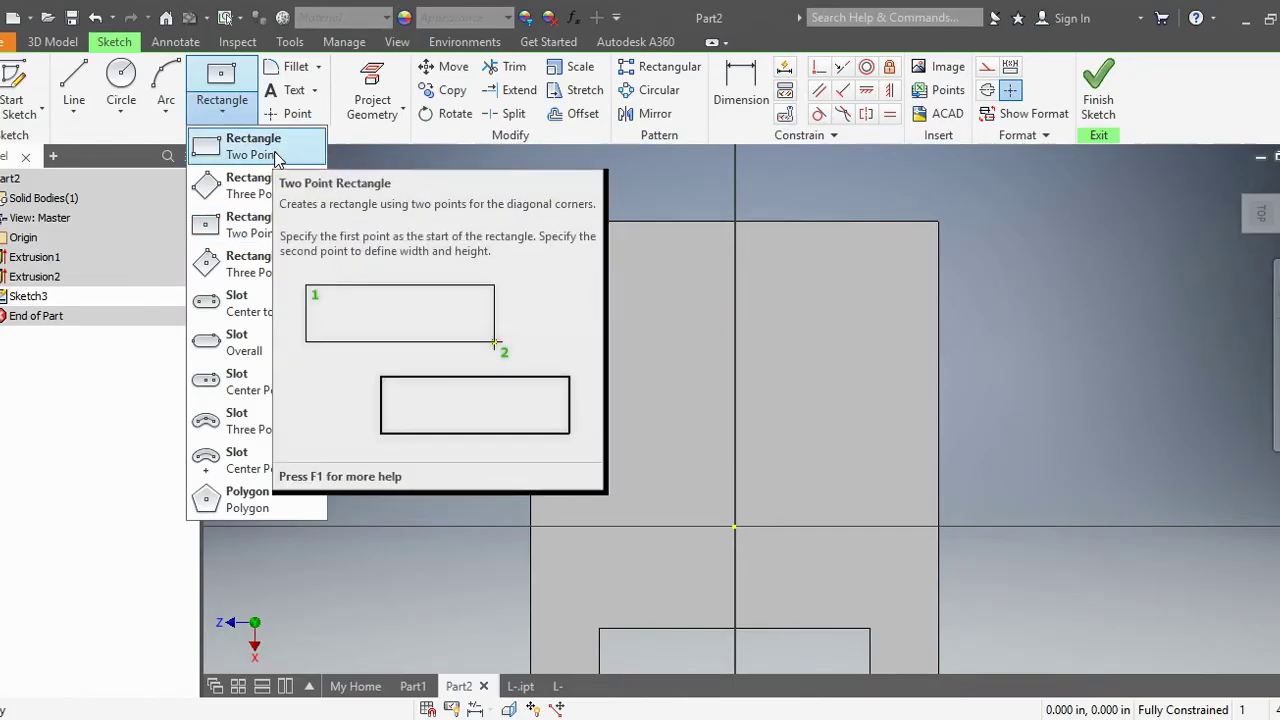
{"action": "left_click", "coordinate": [280, 150]}
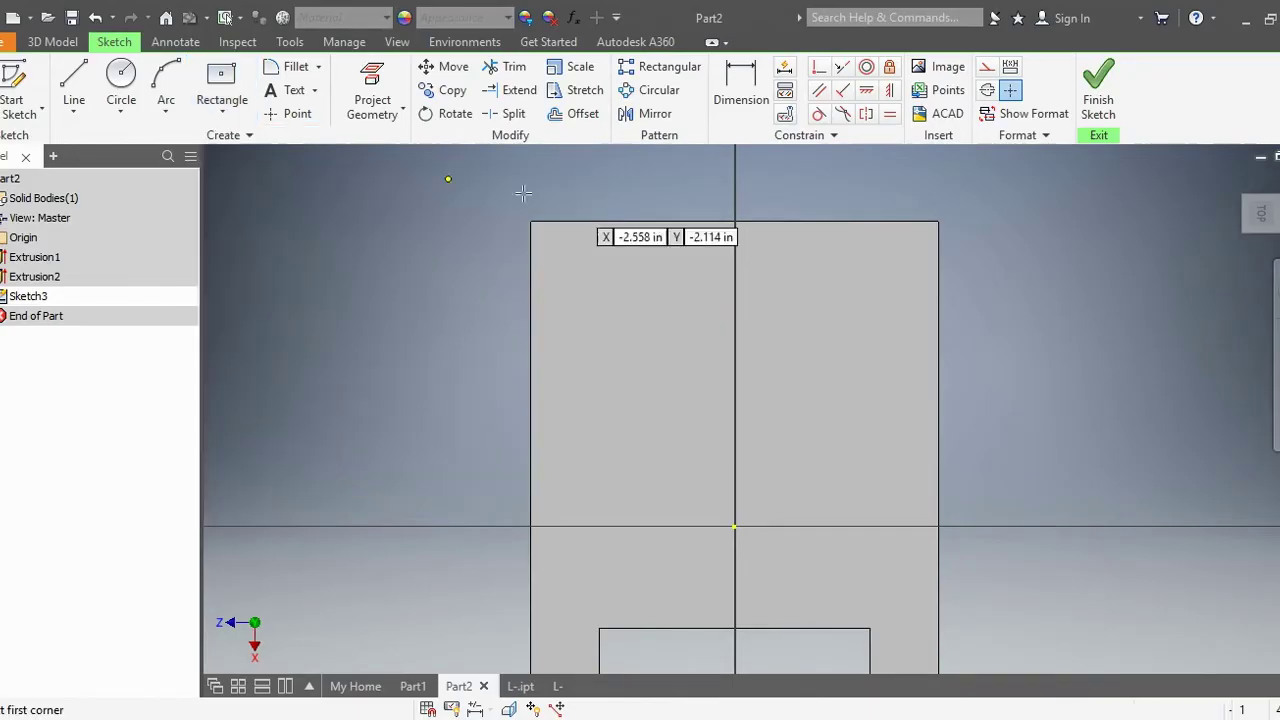
{"action": "left_click", "coordinate": [937, 222]}
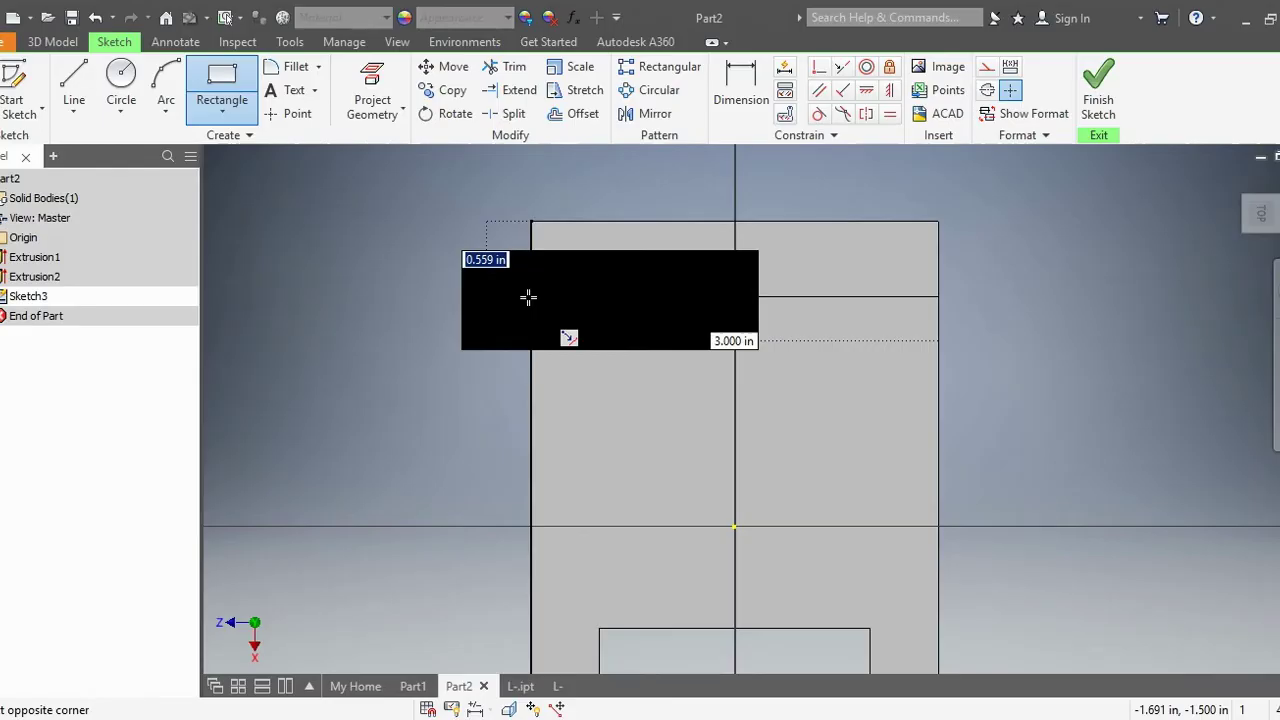
{"action": "type", "text": ".75"}
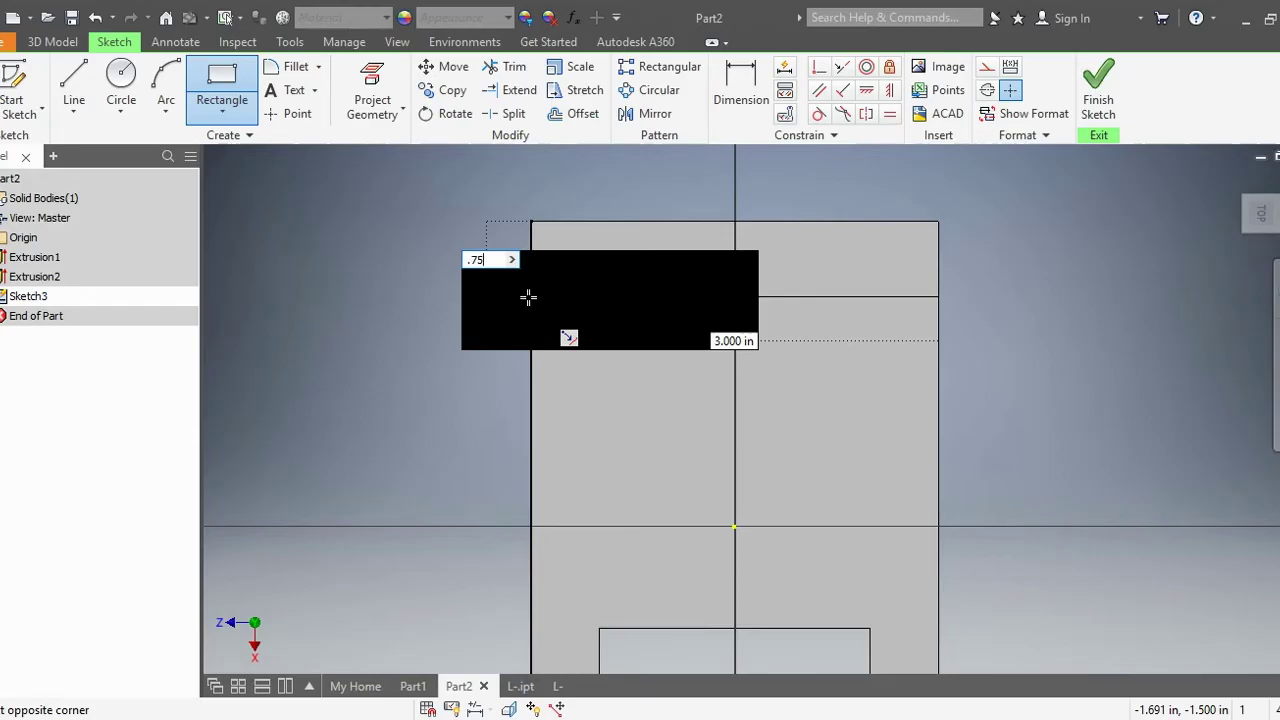
{"action": "key", "text": "Return"}
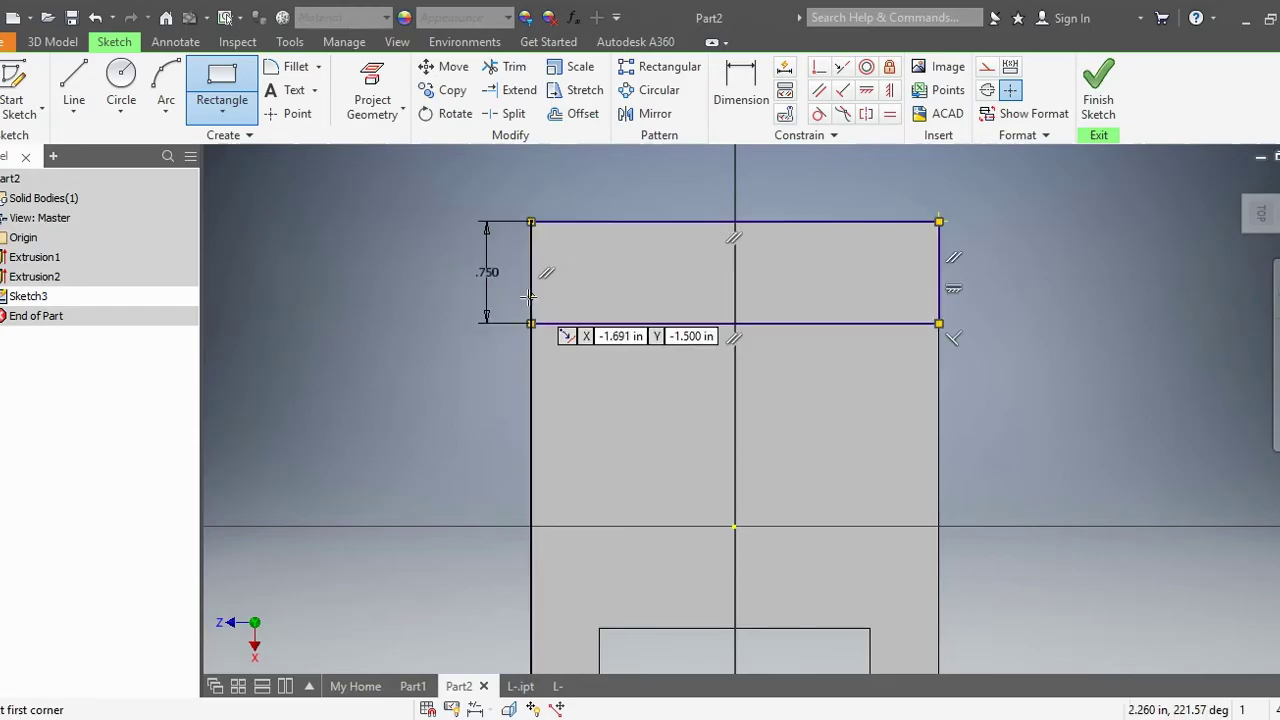
{"action": "left_click", "coordinate": [1108, 100]}
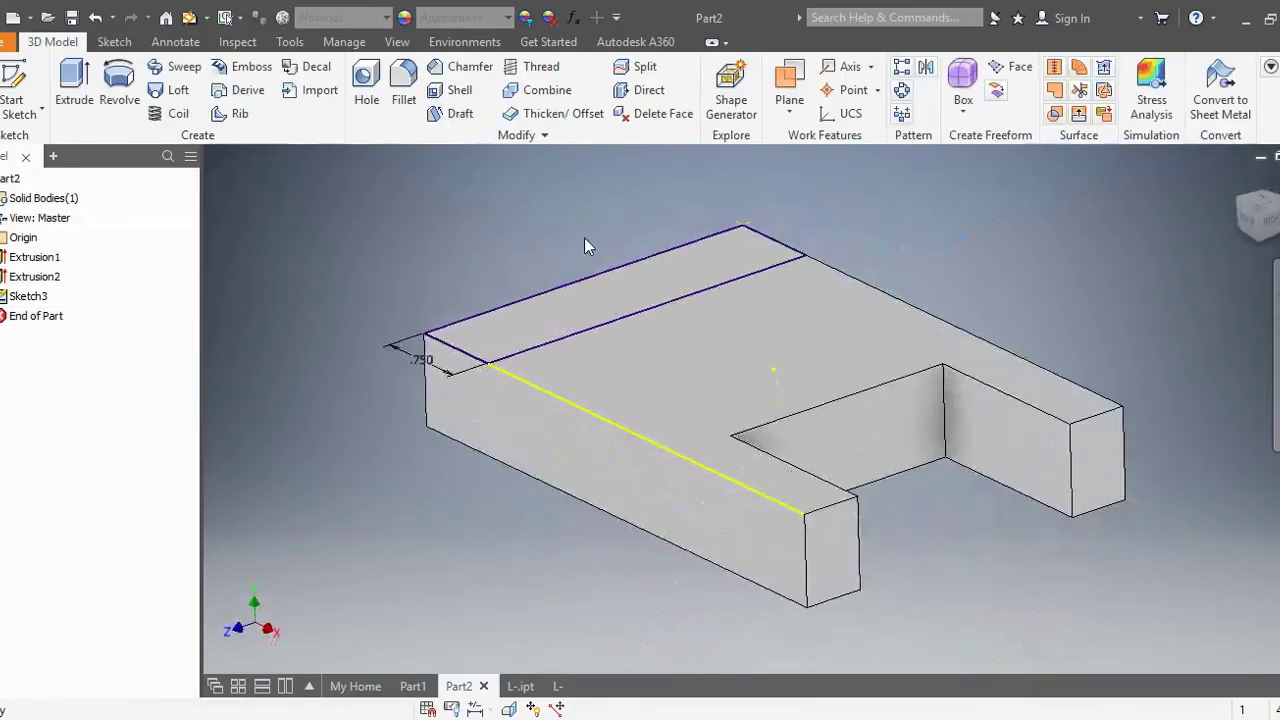
- Extrude the rectangle upward by 2.5-.75 in, joined to the base, to form the upright wall
{"action": "left_click", "coordinate": [74, 85]}
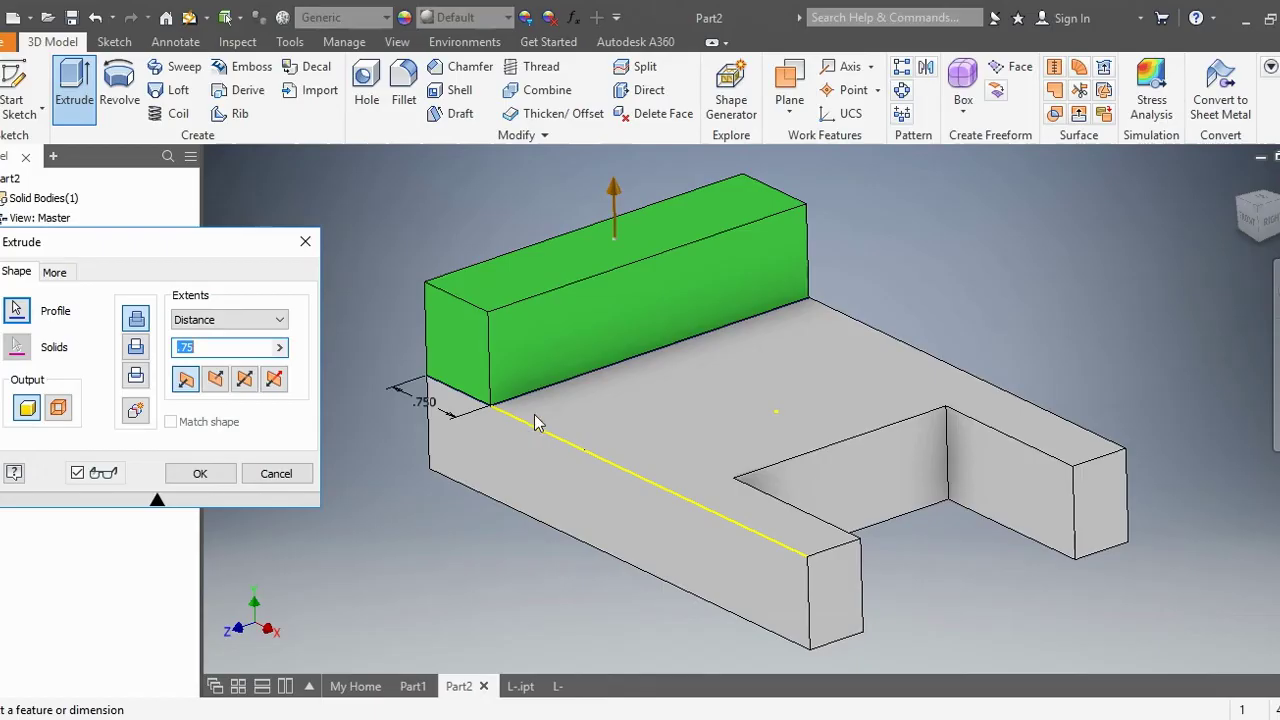
{"action": "type", "text": "2.5"}
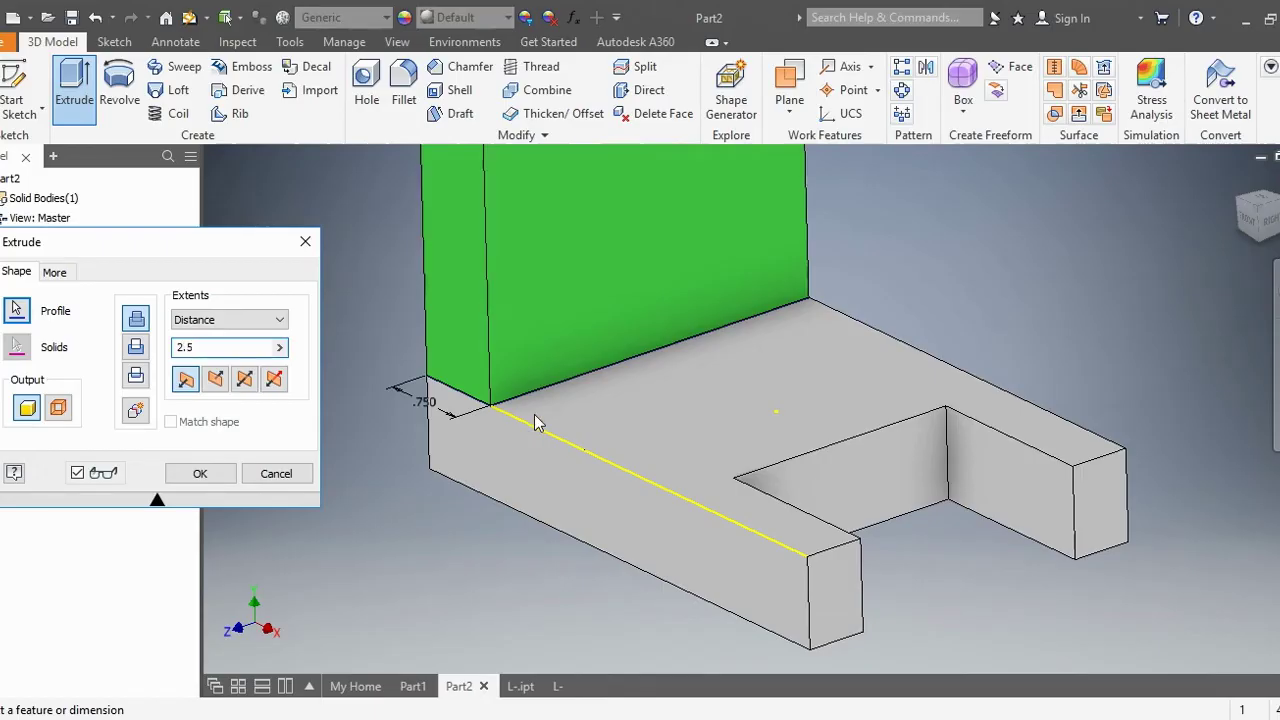
{"action": "type", "text": "-"}
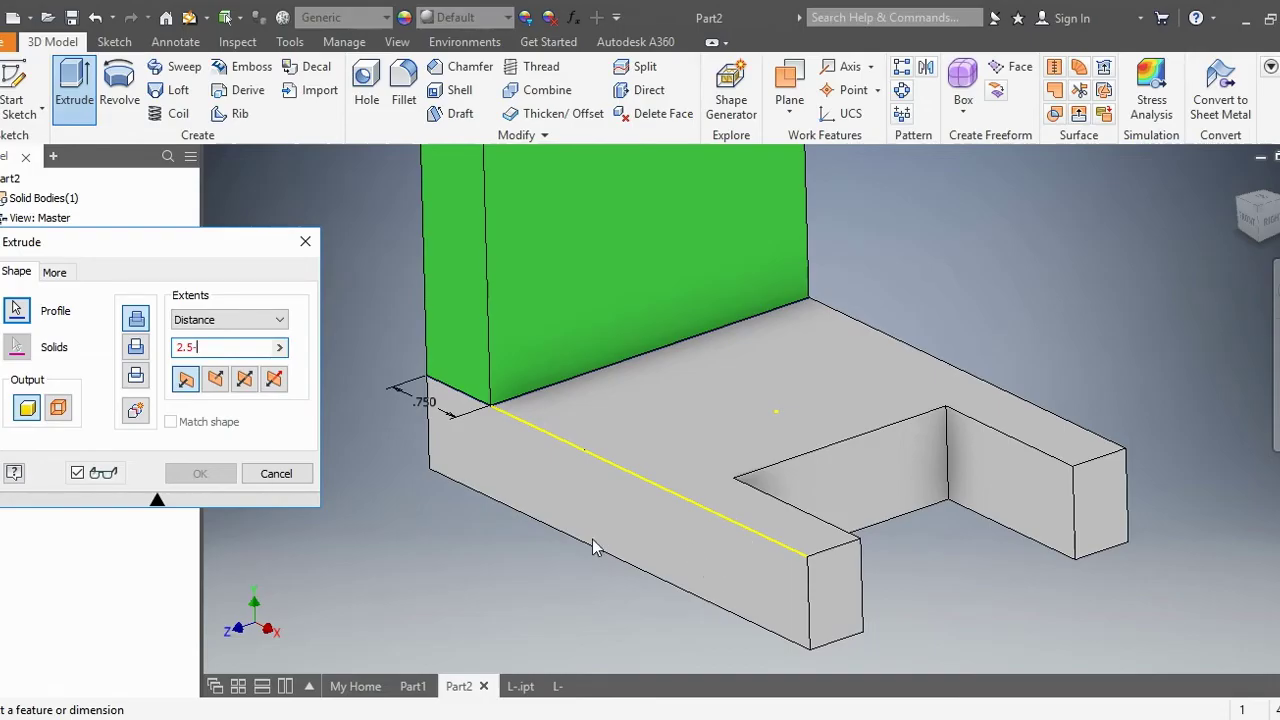
{"action": "type", "text": ".75"}
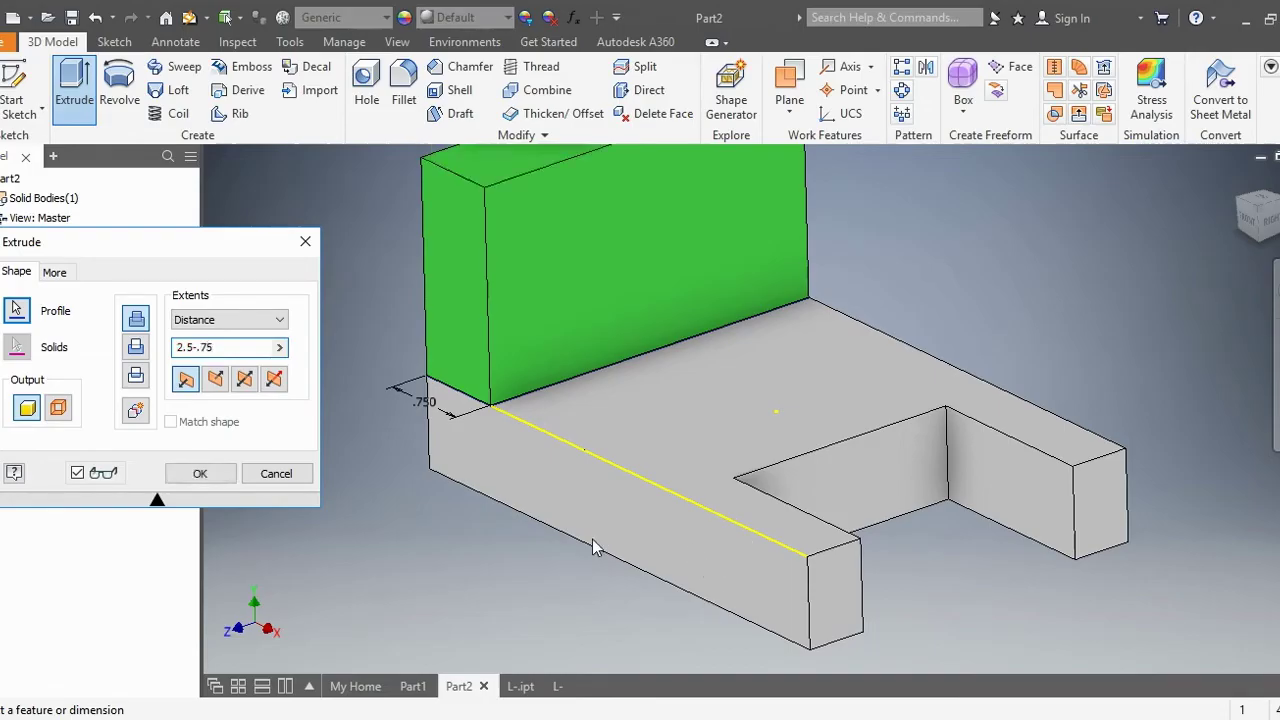
{"action": "middle_click_drag", "start_coordinate": [698, 307], "coordinate": [705, 389]}
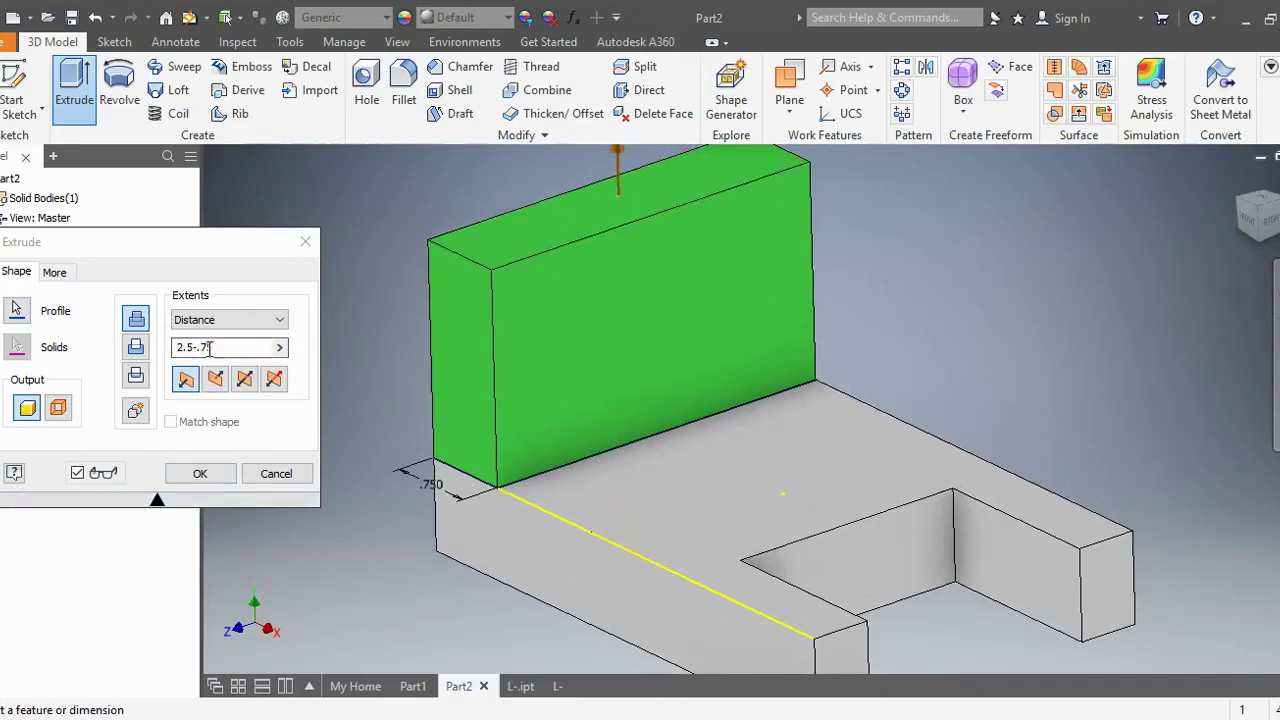
{"action": "mouse_move", "coordinate": [232, 346]}
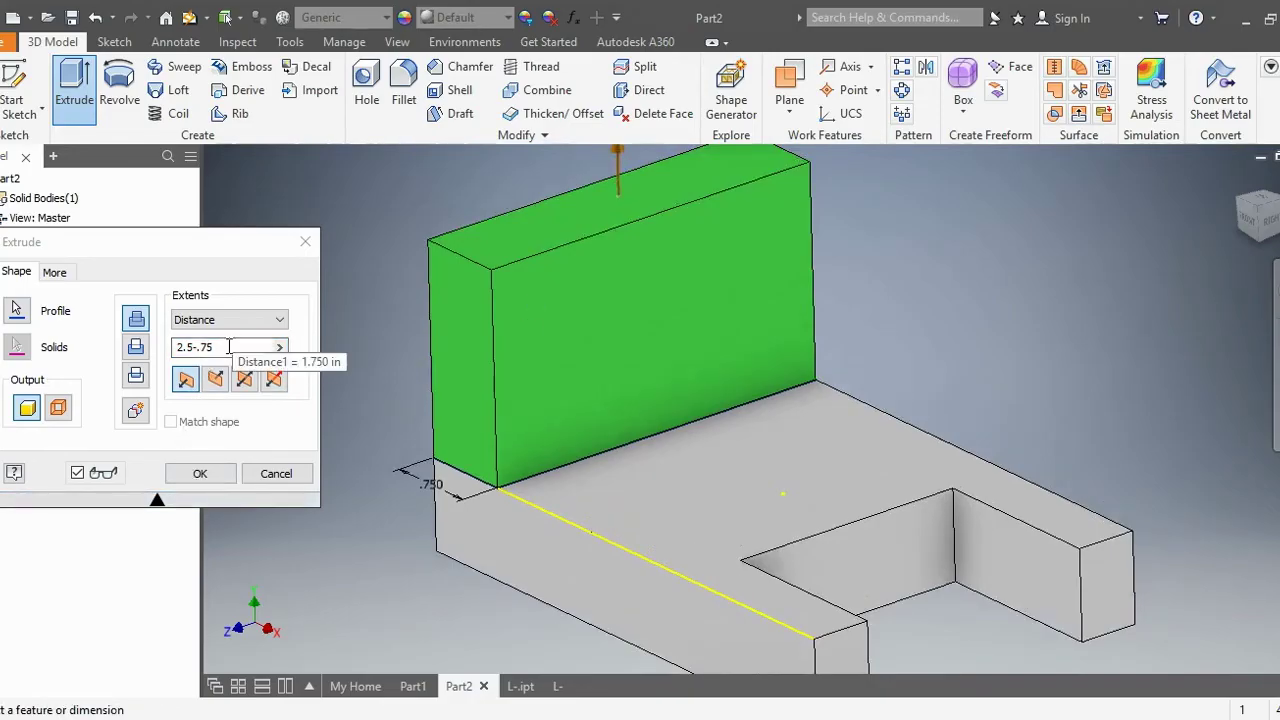
{"action": "left_click", "coordinate": [200, 475]}
- Start a sketch on the upright wall's inner face and draw a 2 in line along its upper edge from the right corner
{"action": "middle_click_drag", "start_coordinate": [263, 371], "coordinate": [216, 386]}
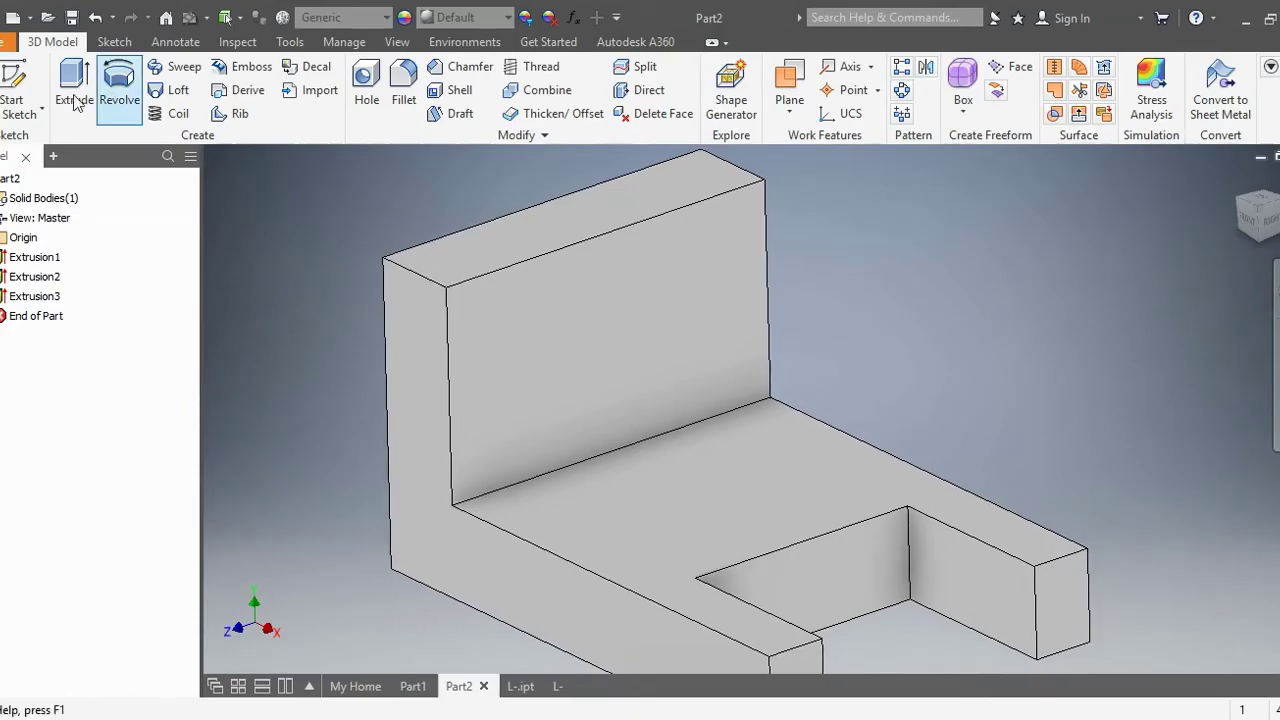
{"action": "left_click", "coordinate": [14, 86]}
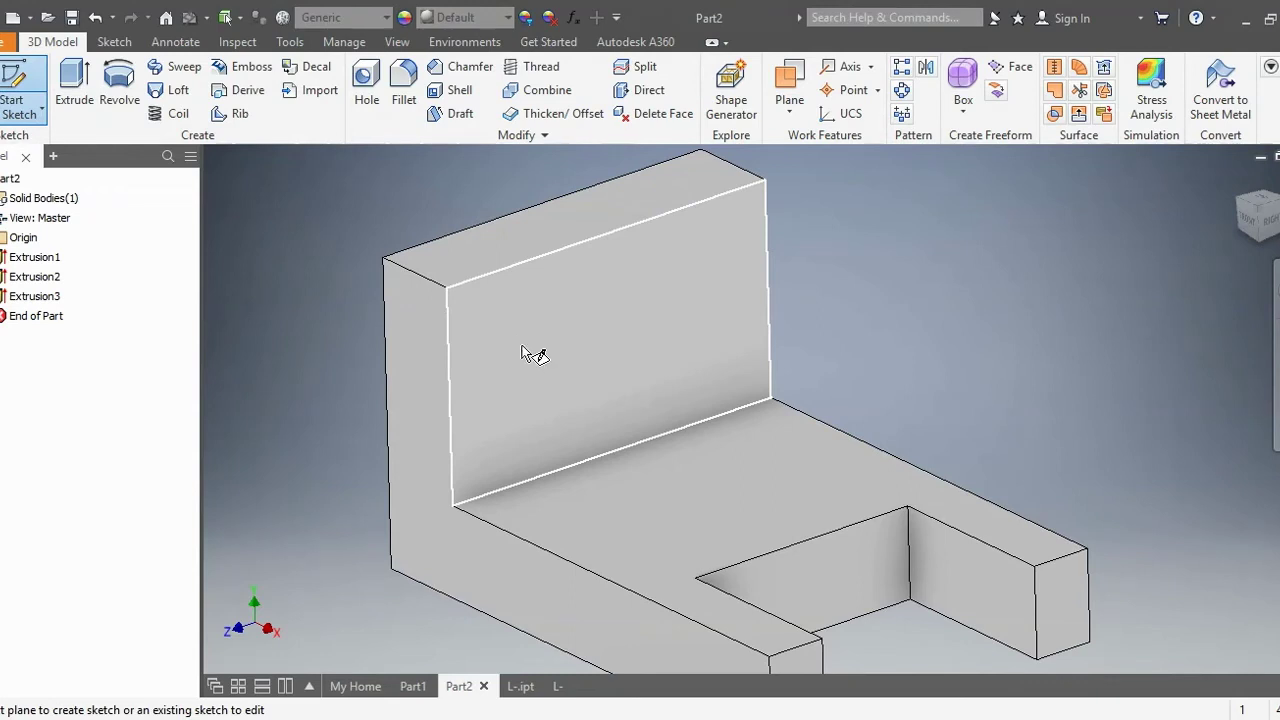
{"action": "left_click", "coordinate": [521, 345]}
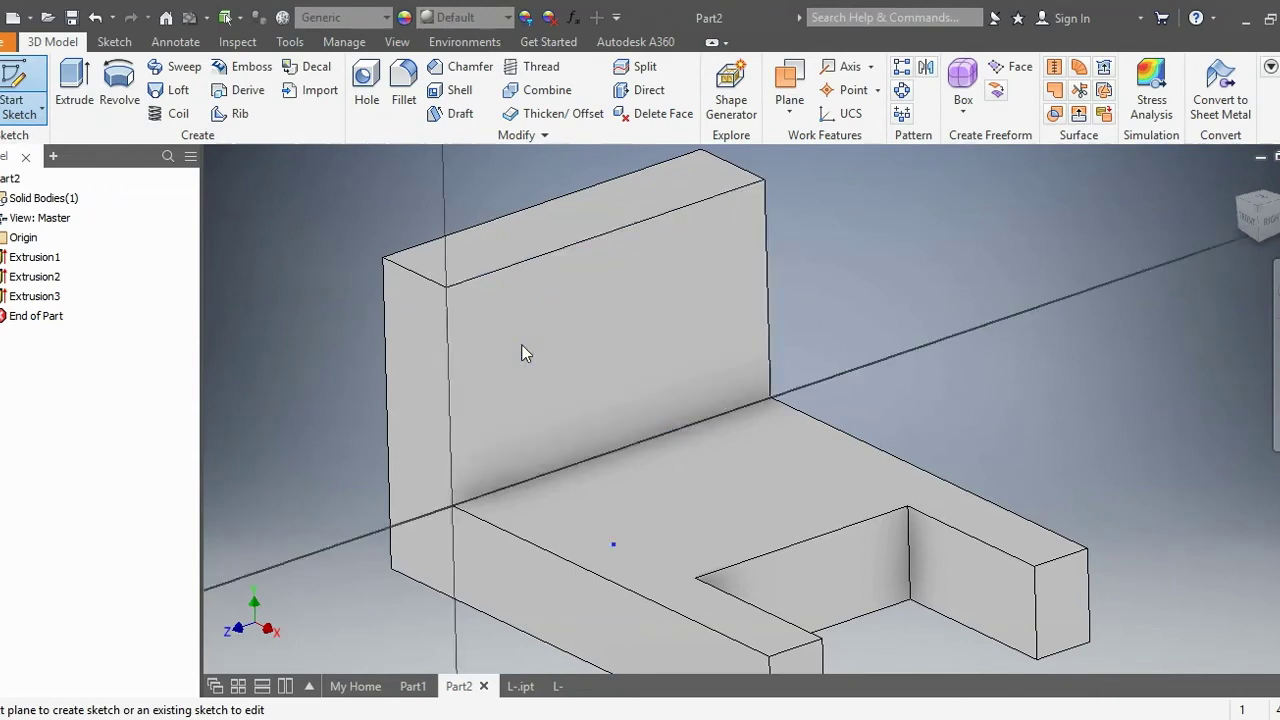
{"action": "middle_click_drag", "start_coordinate": [459, 288], "coordinate": [437, 441]}
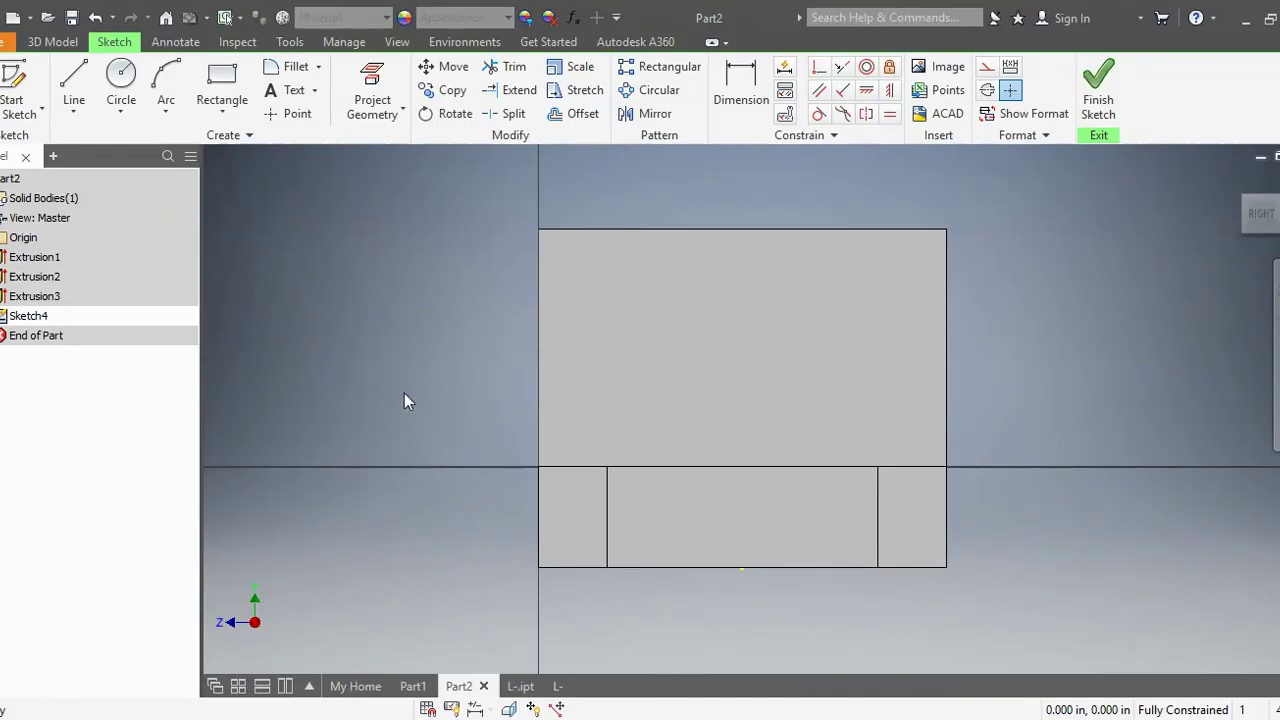
{"action": "left_click", "coordinate": [80, 82]}
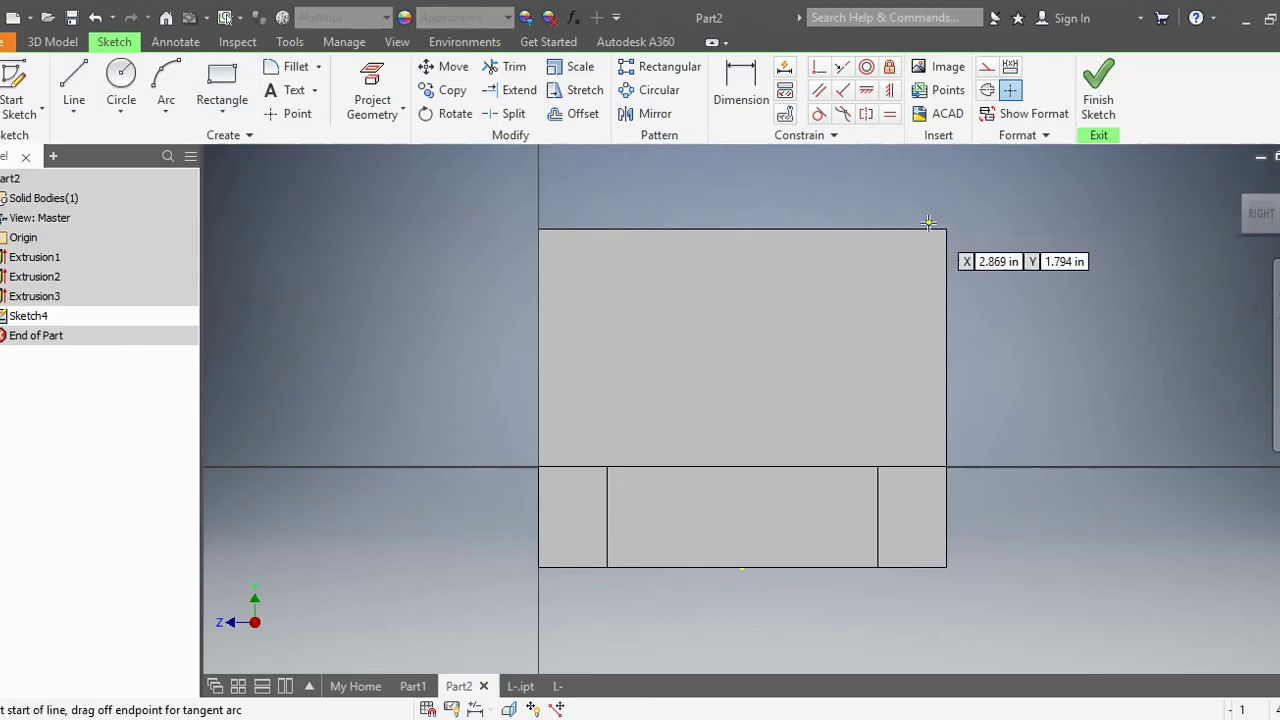
{"action": "left_click", "coordinate": [947, 230]}
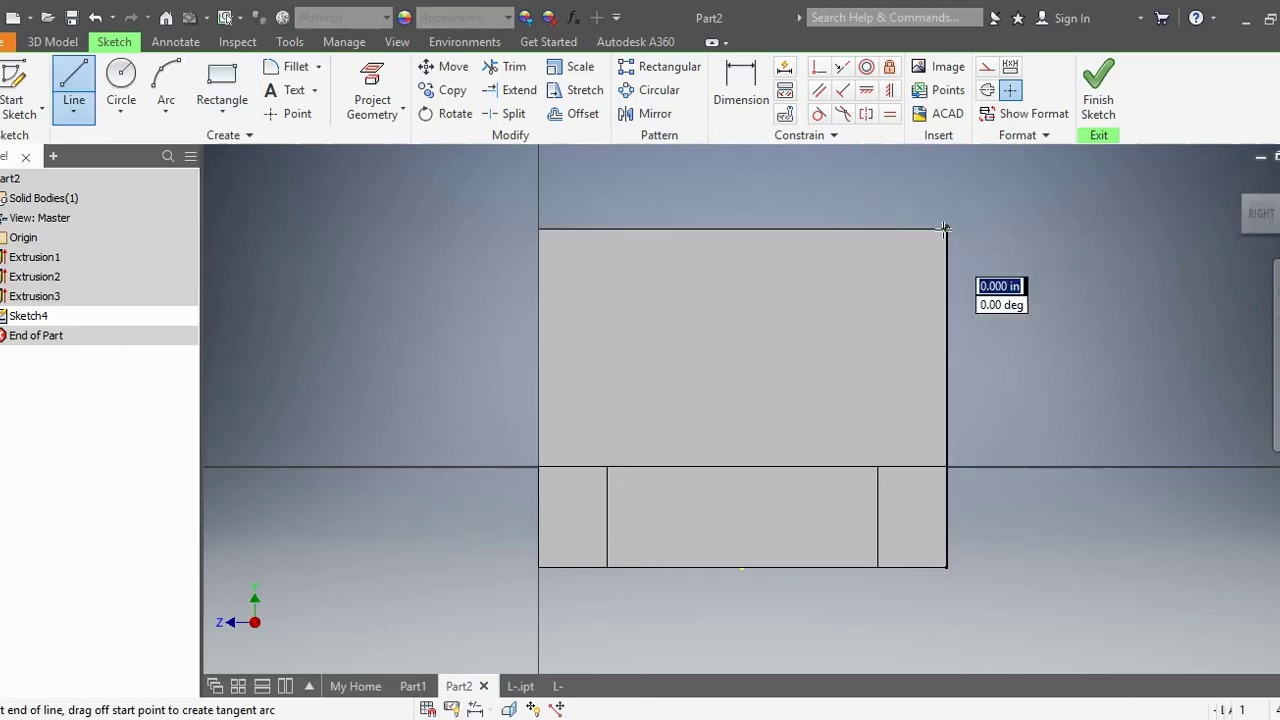
{"action": "type", "text": "2"}
{"action": "key", "text": "Return"}
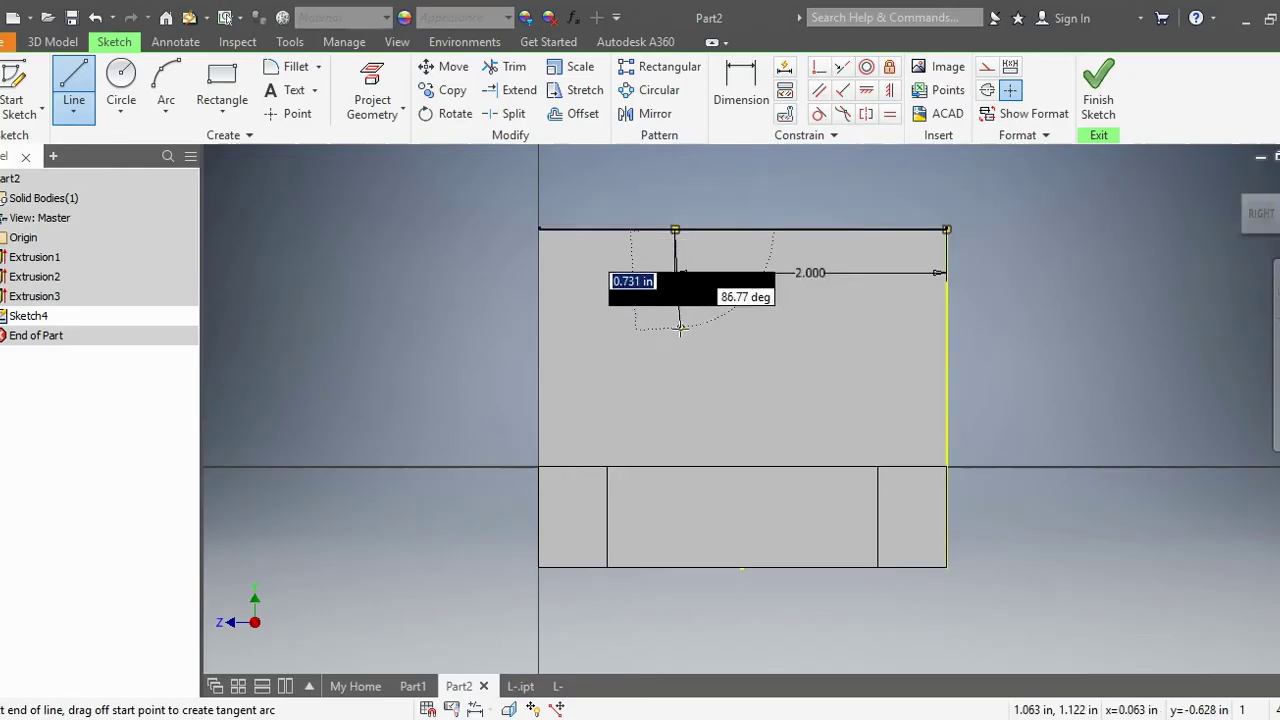
- Continue the line 1 in to the left corner and 1 in down the side, closing the corner triangle with a diagonal
{"action": "type", "text": "1"}
{"action": "key", "text": "Tab"}
{"action": "type", "text": "180"}
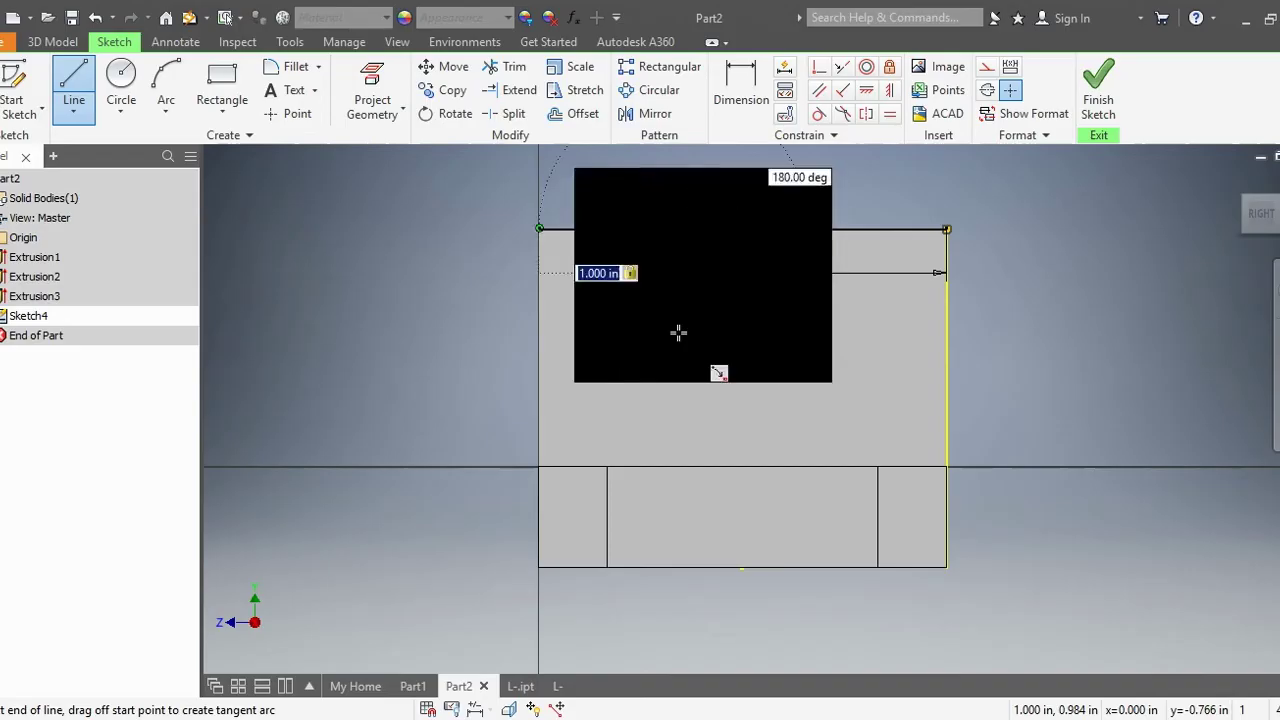
{"action": "key", "text": "Return"}
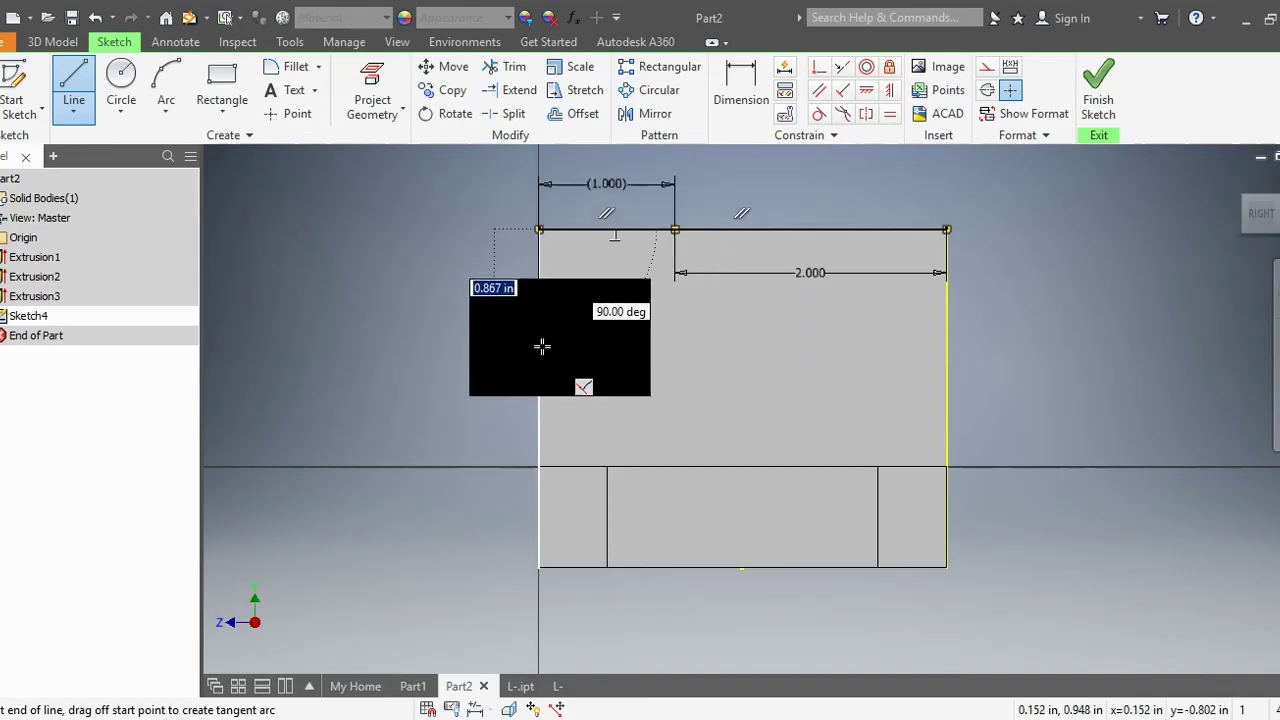
{"action": "type", "text": "1"}
{"action": "key", "text": "Return"}
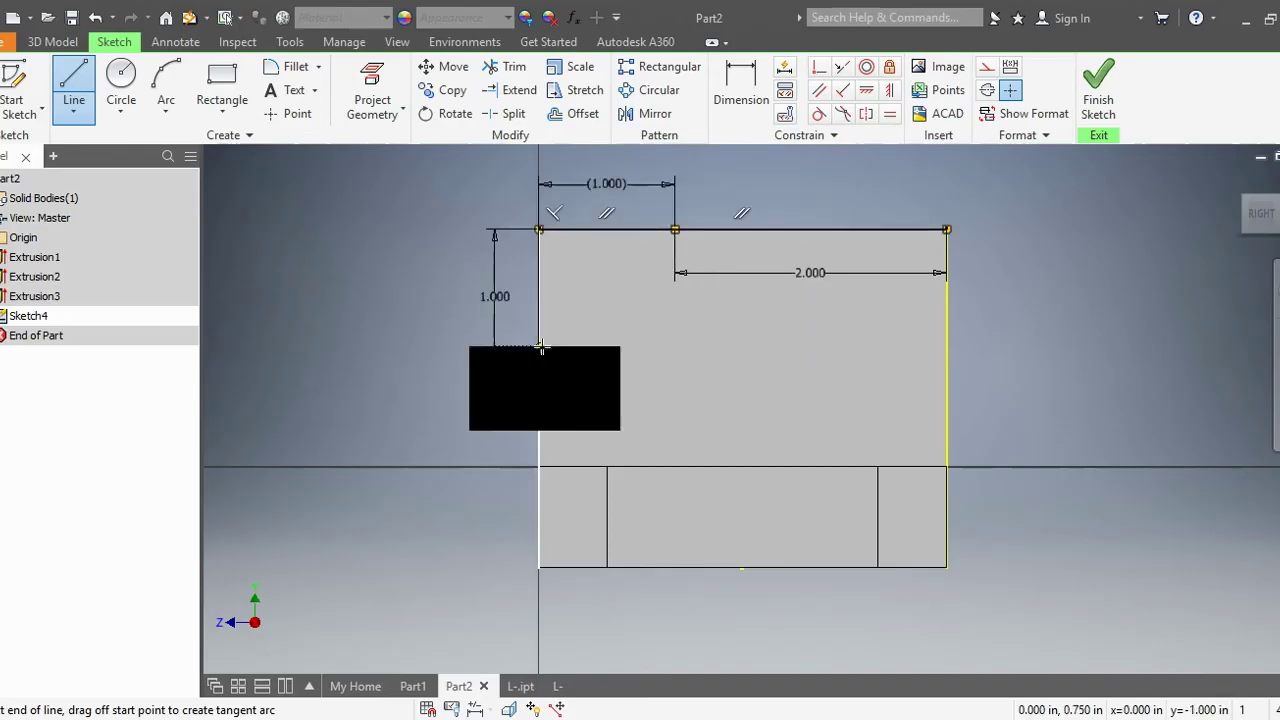
{"action": "left_click", "coordinate": [675, 231]}
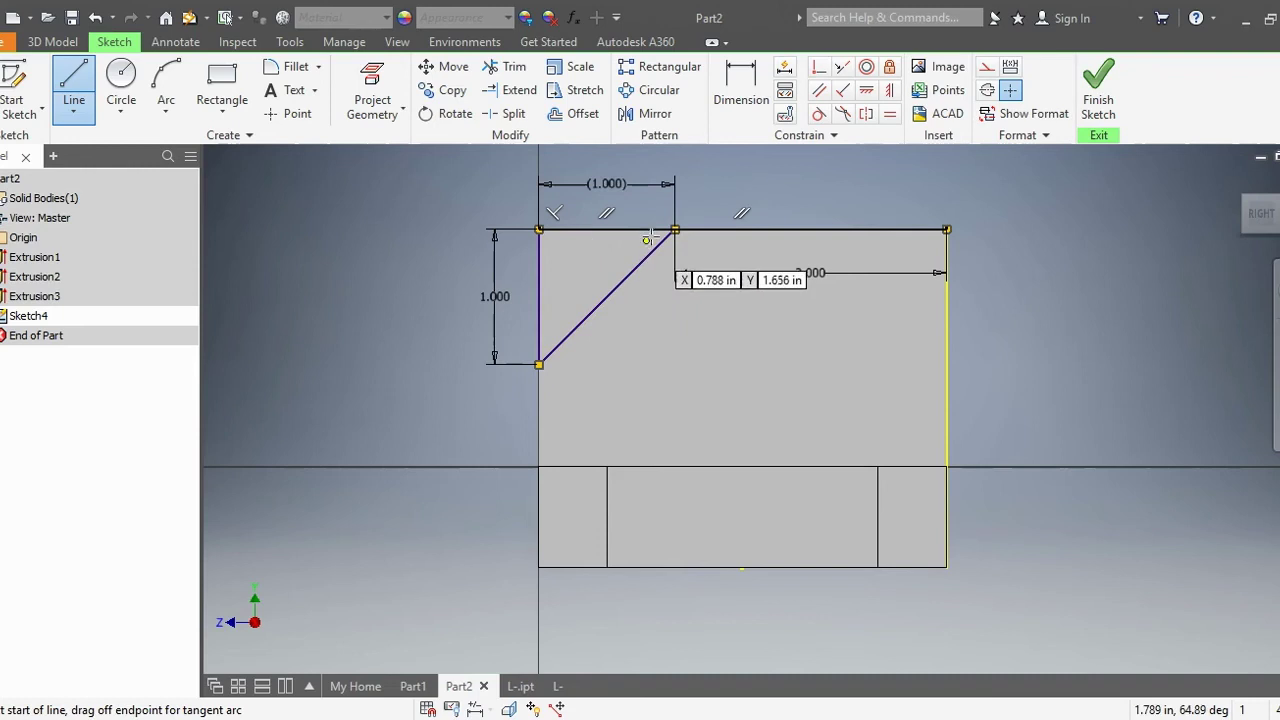
- Finish the sketch and cut the corner triangle through the upright wall with Extrude at a distance of 2.5-.75 in
{"action": "left_click", "coordinate": [1110, 80]}
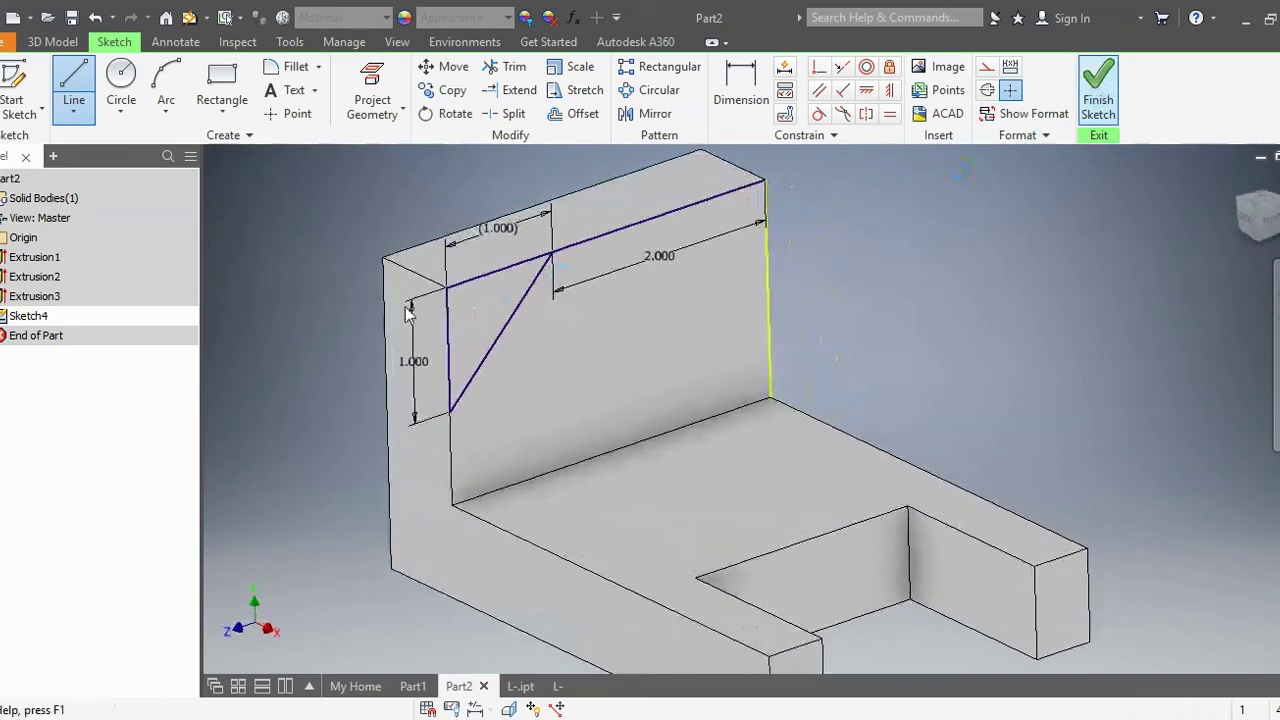
{"action": "left_click", "coordinate": [66, 82]}
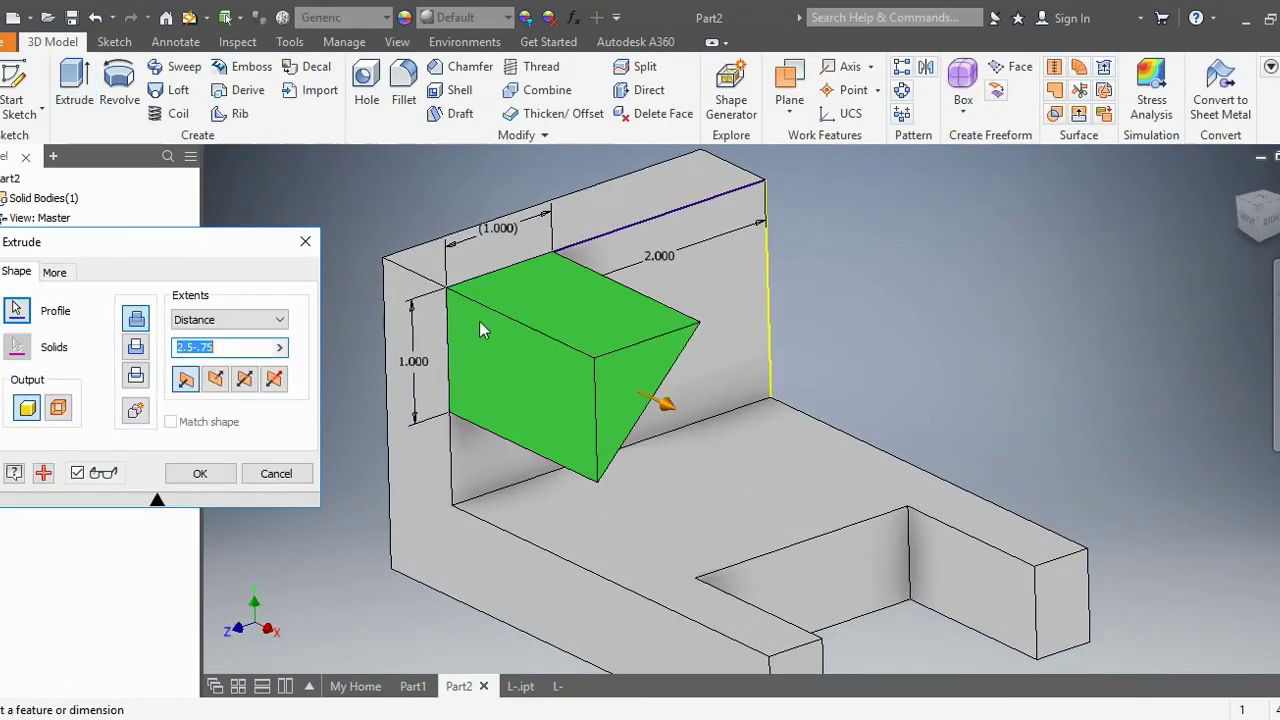
{"action": "left_click", "coordinate": [137, 347]}
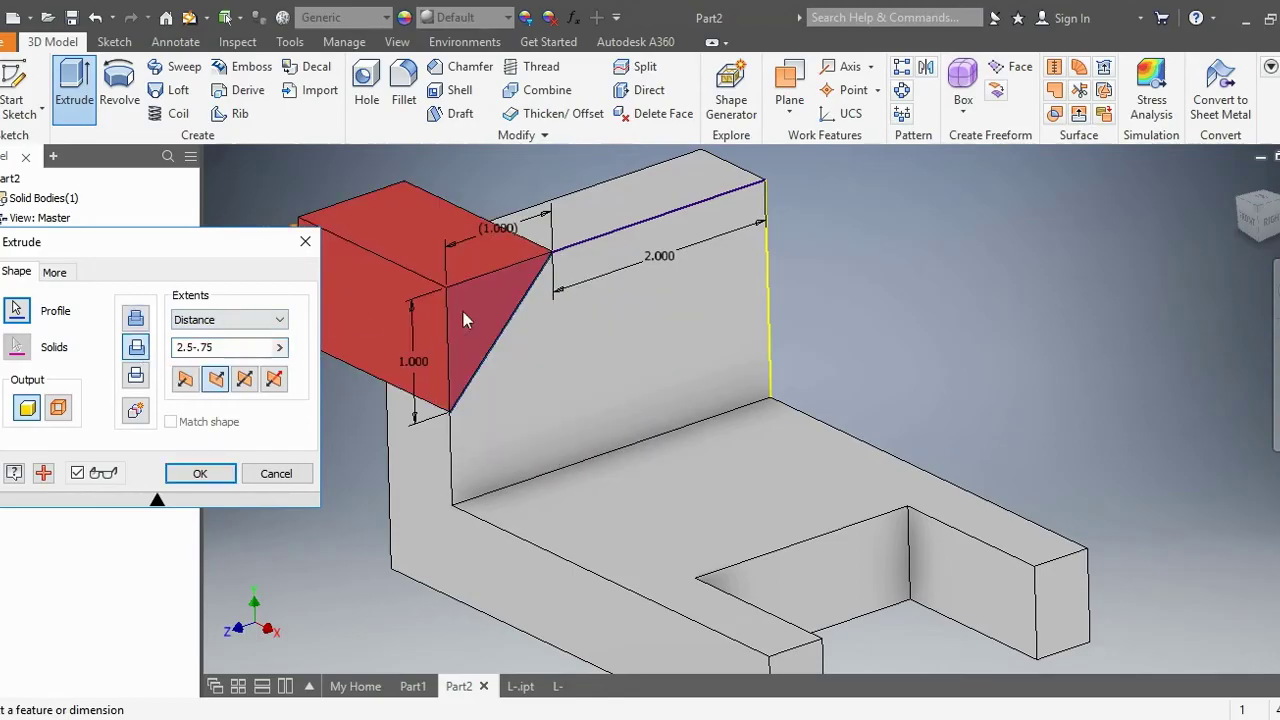
{"action": "middle_click_drag", "start_coordinate": [530, 401], "coordinate": [553, 393]}
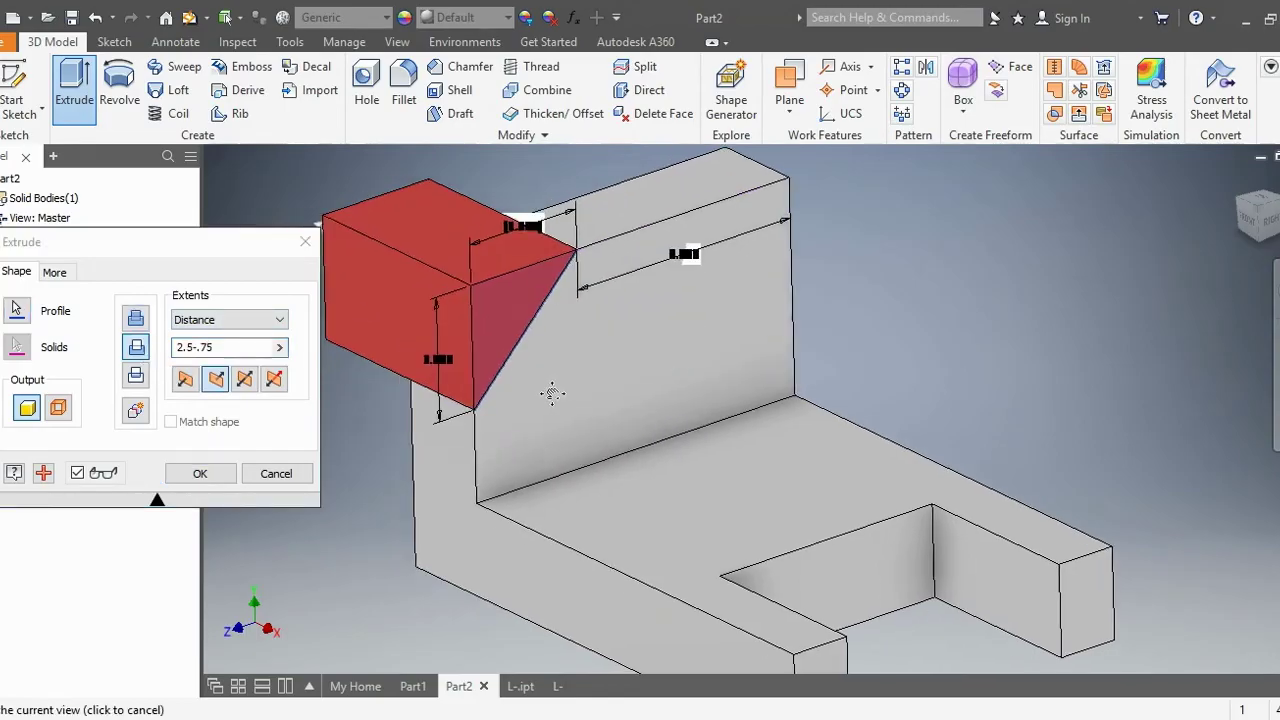
{"action": "left_click", "coordinate": [201, 474]}
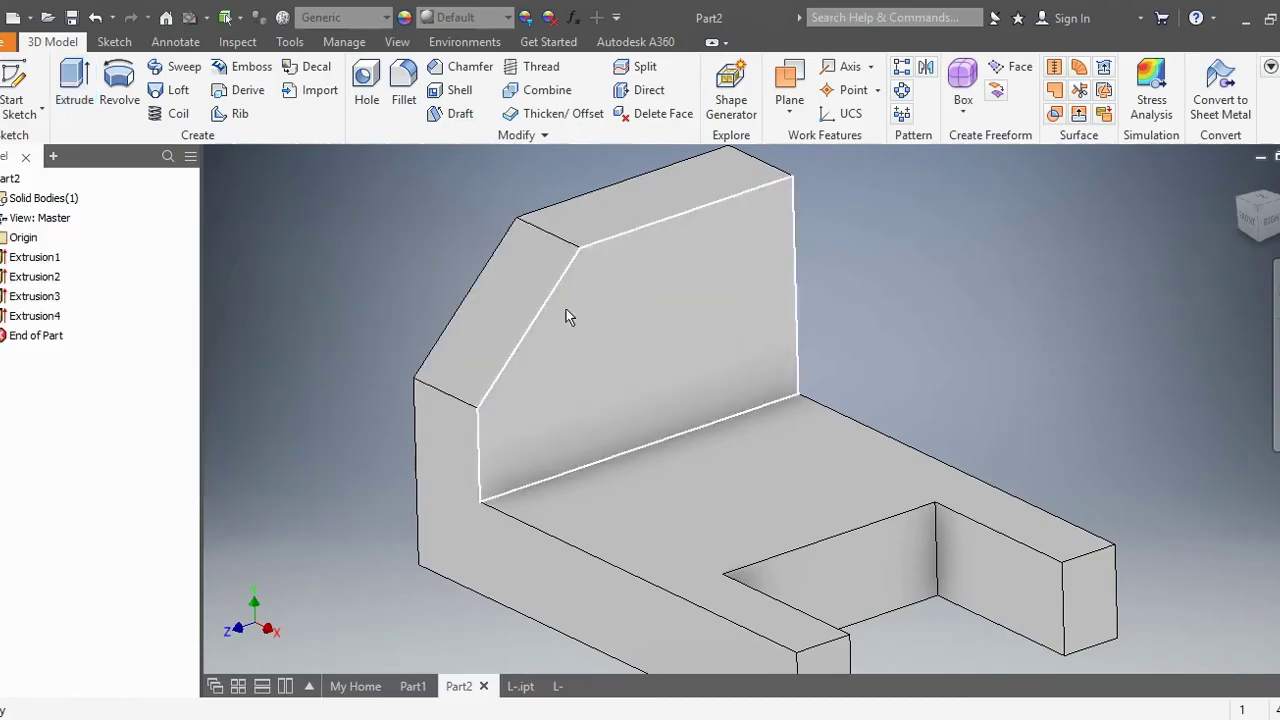
- Check the hole in L-.ipt, start a sketch on the base's upper face in Part2 and draw a .75 in diameter circle
{"action": "middle_click_drag", "start_coordinate": [758, 417], "coordinate": [736, 375]}
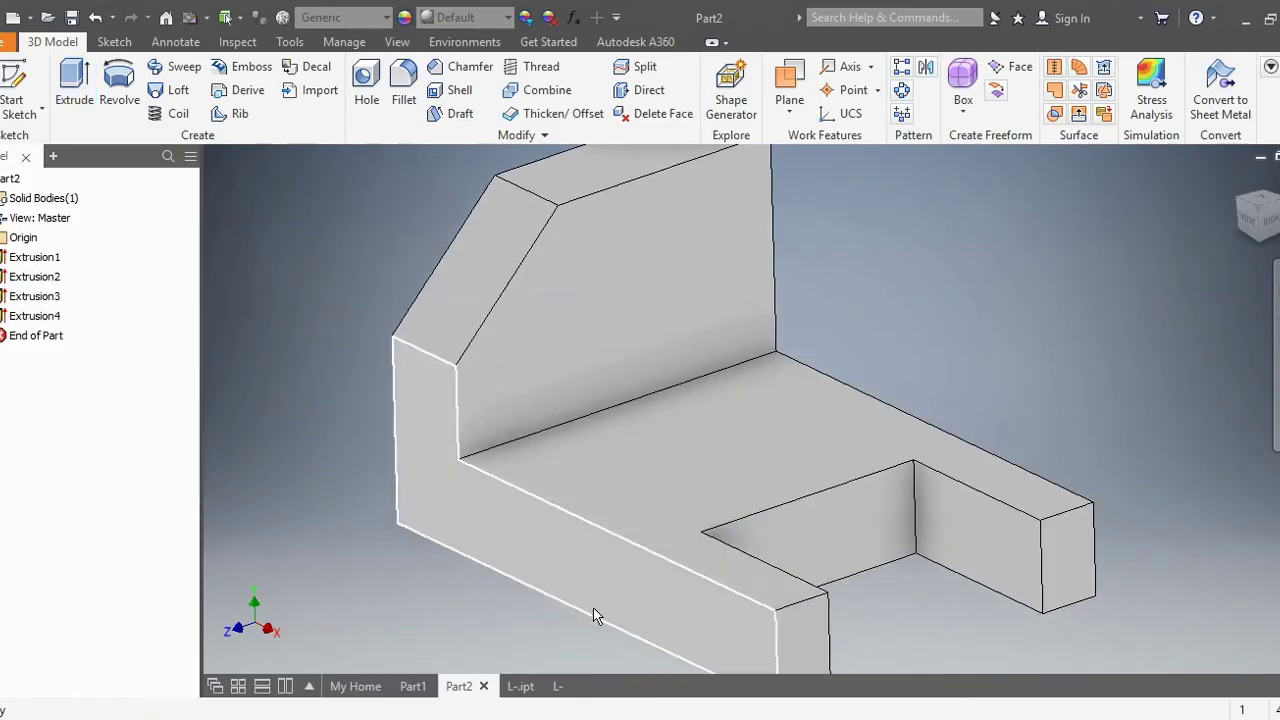
{"action": "left_click", "coordinate": [519, 686]}
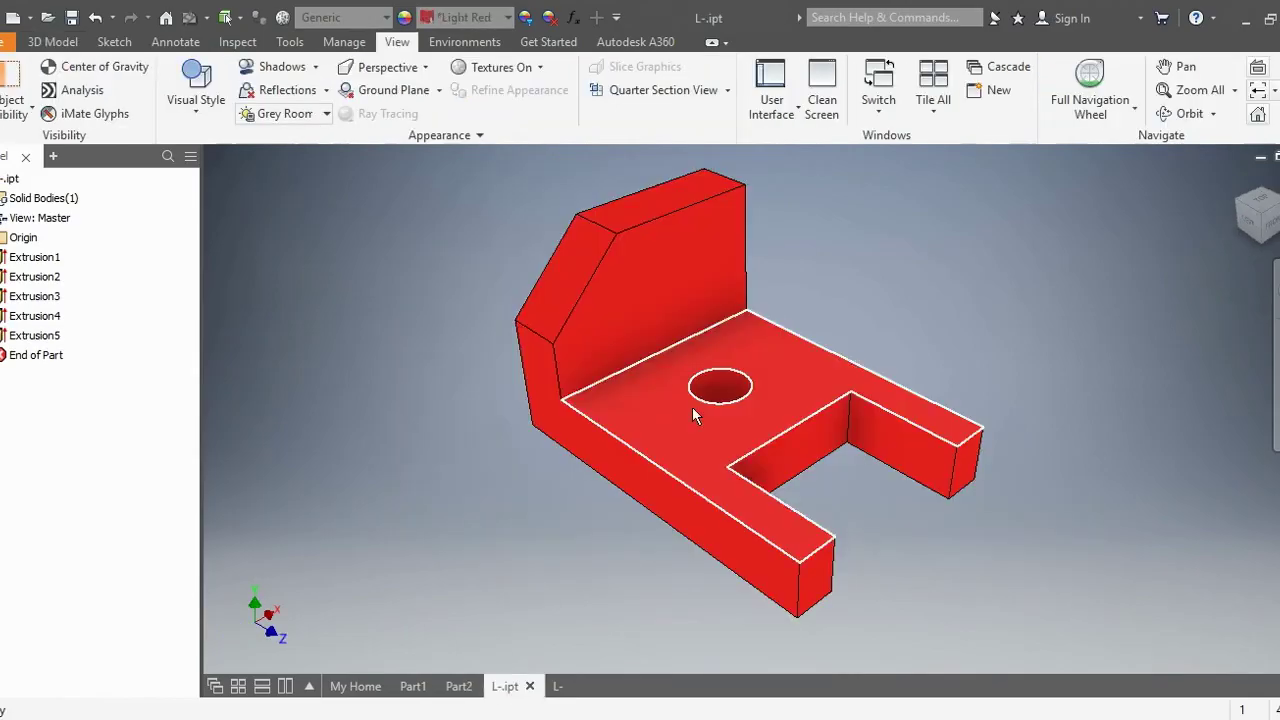
{"action": "left_click", "coordinate": [459, 687]}
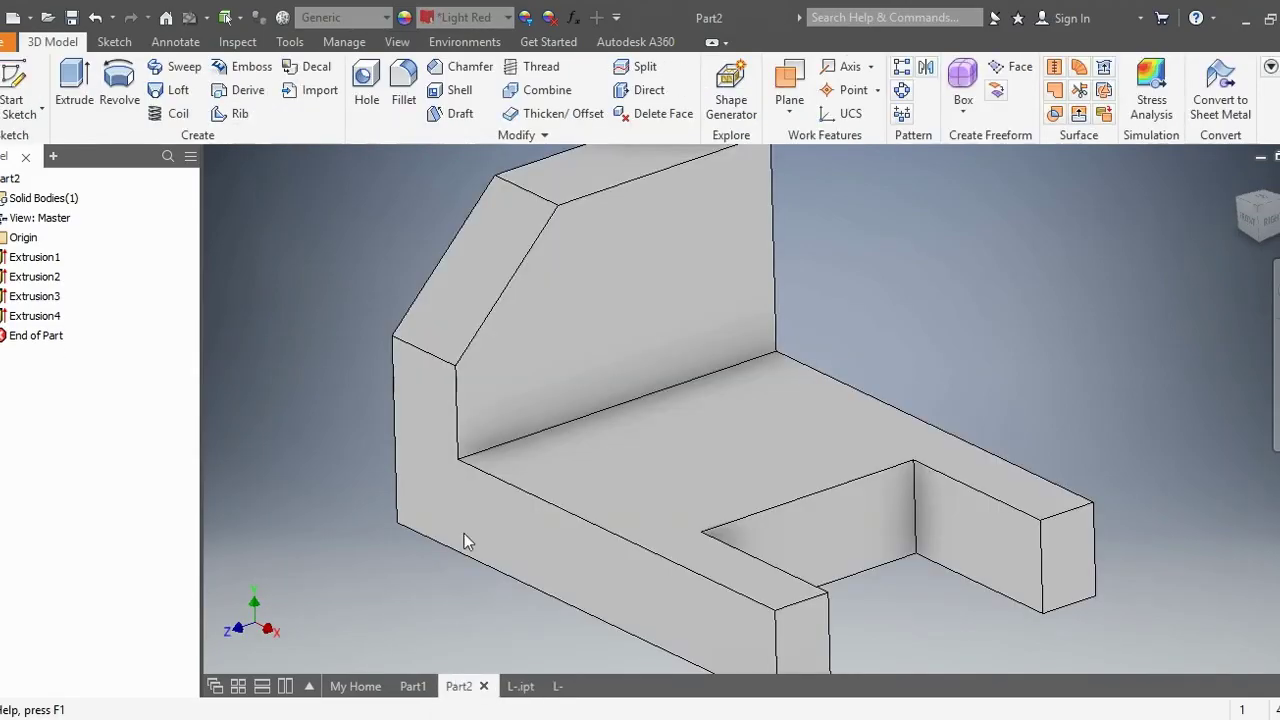
{"action": "left_click", "coordinate": [35, 88]}
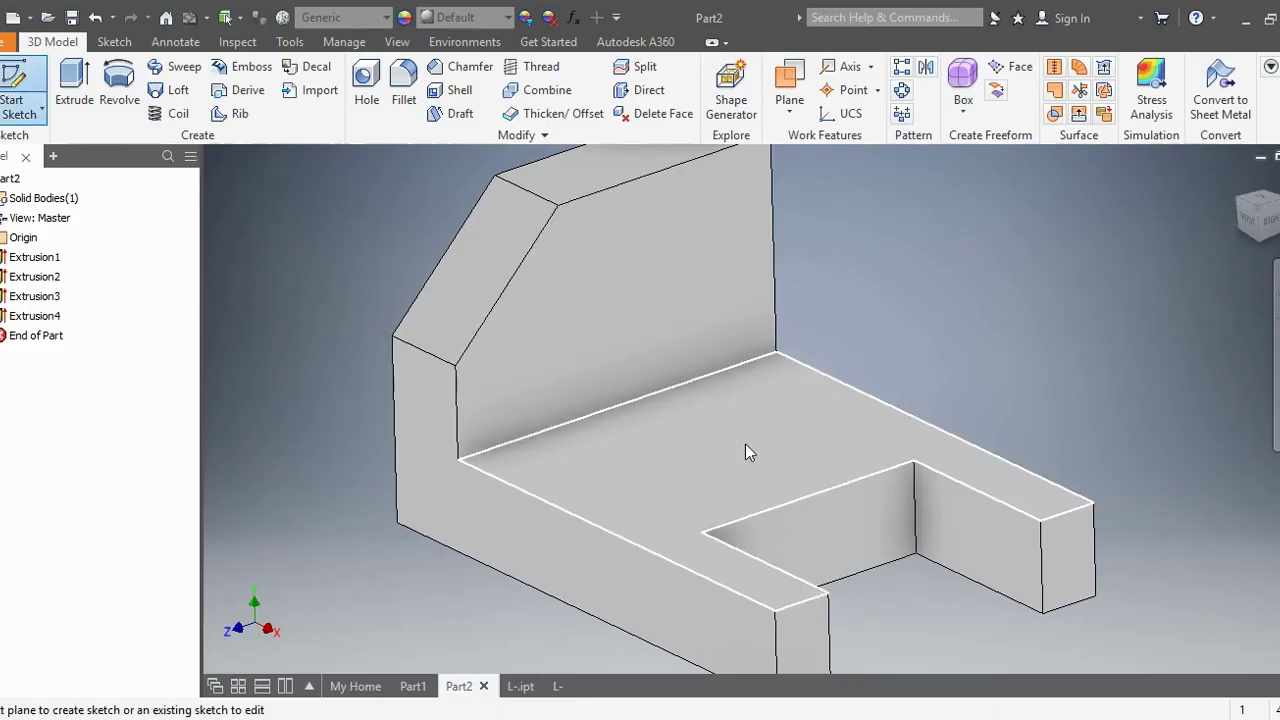
{"action": "left_click", "coordinate": [745, 443]}
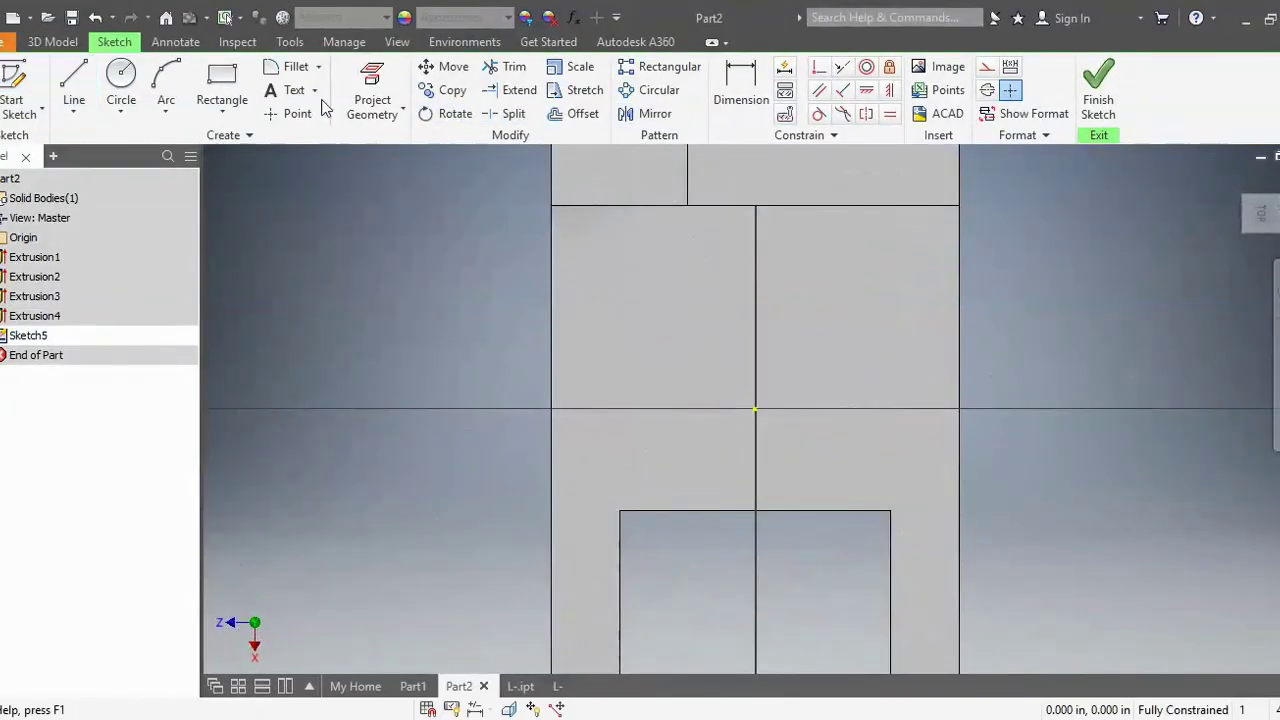
{"action": "left_click", "coordinate": [121, 88]}
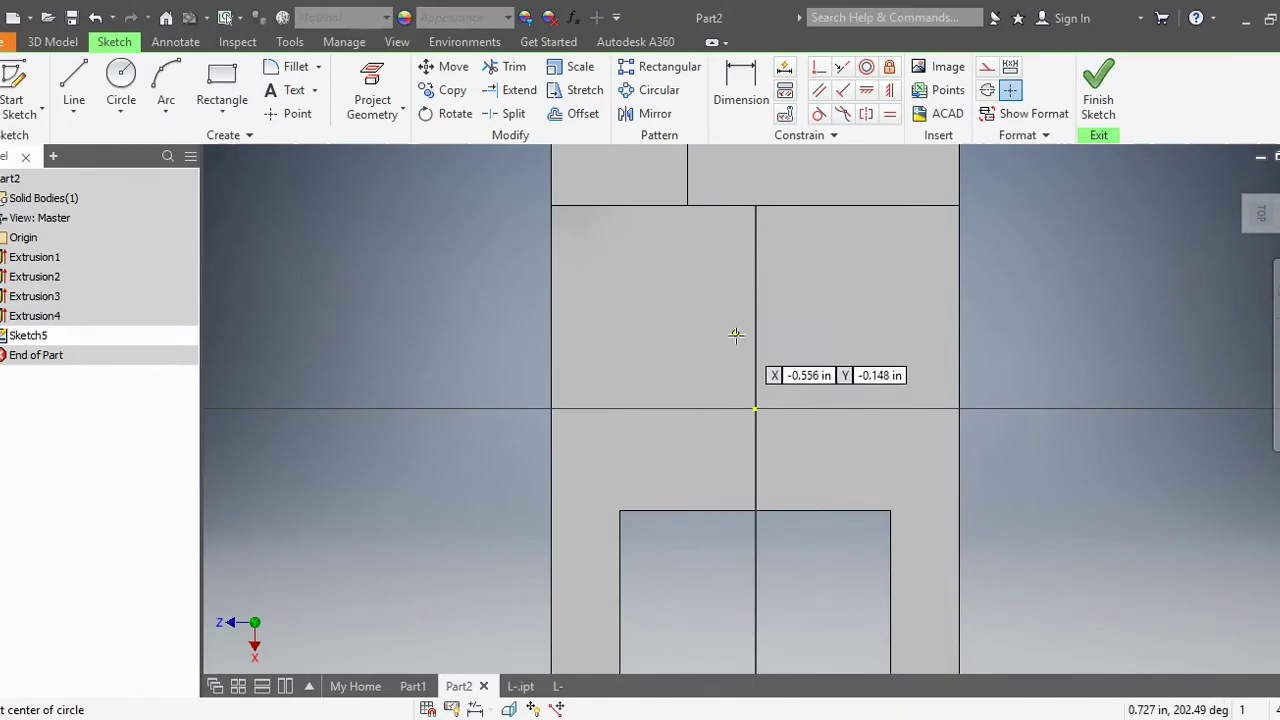
{"action": "left_click", "coordinate": [736, 350]}
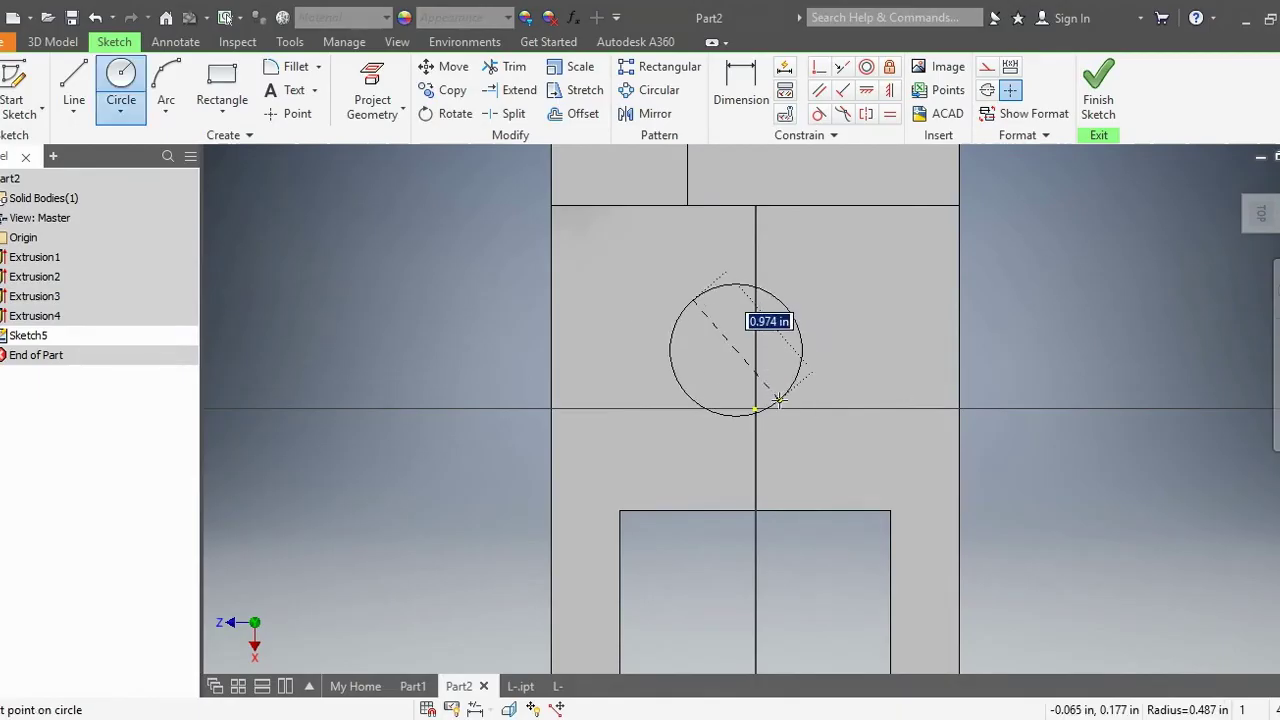
{"action": "type", "text": "."}
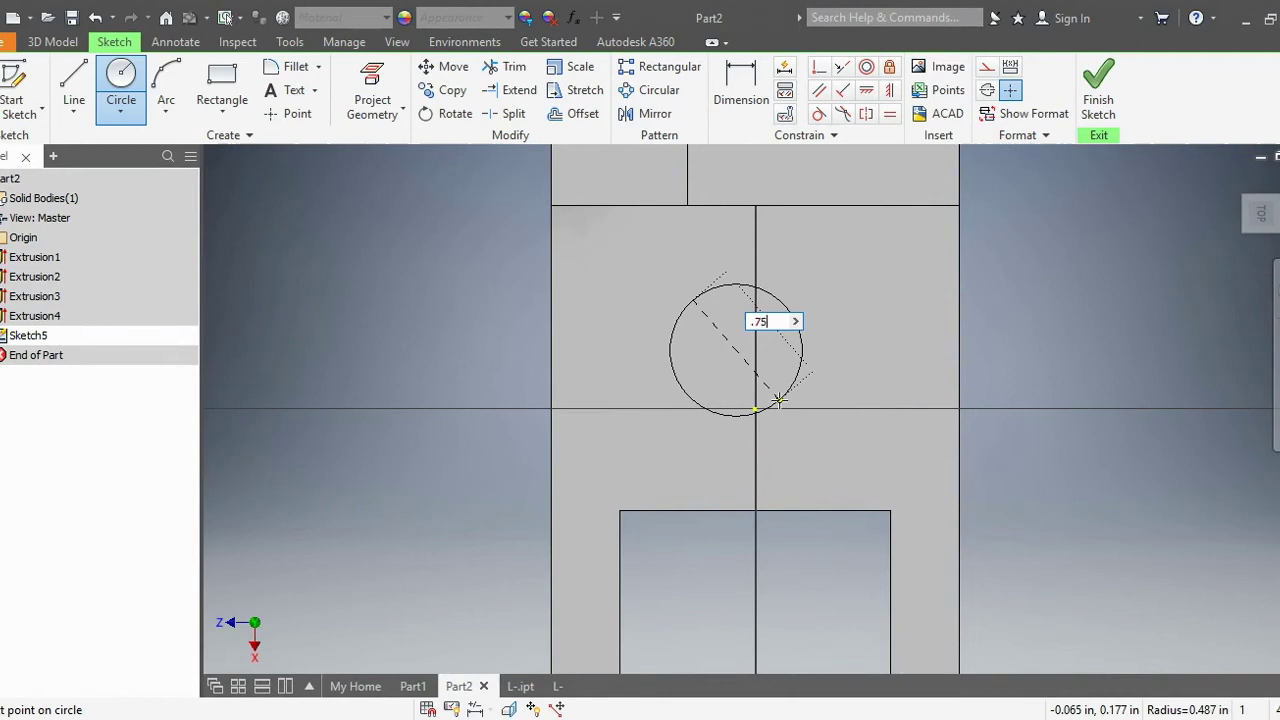
{"action": "type", "text": "75"}
{"action": "key", "text": "Return"}
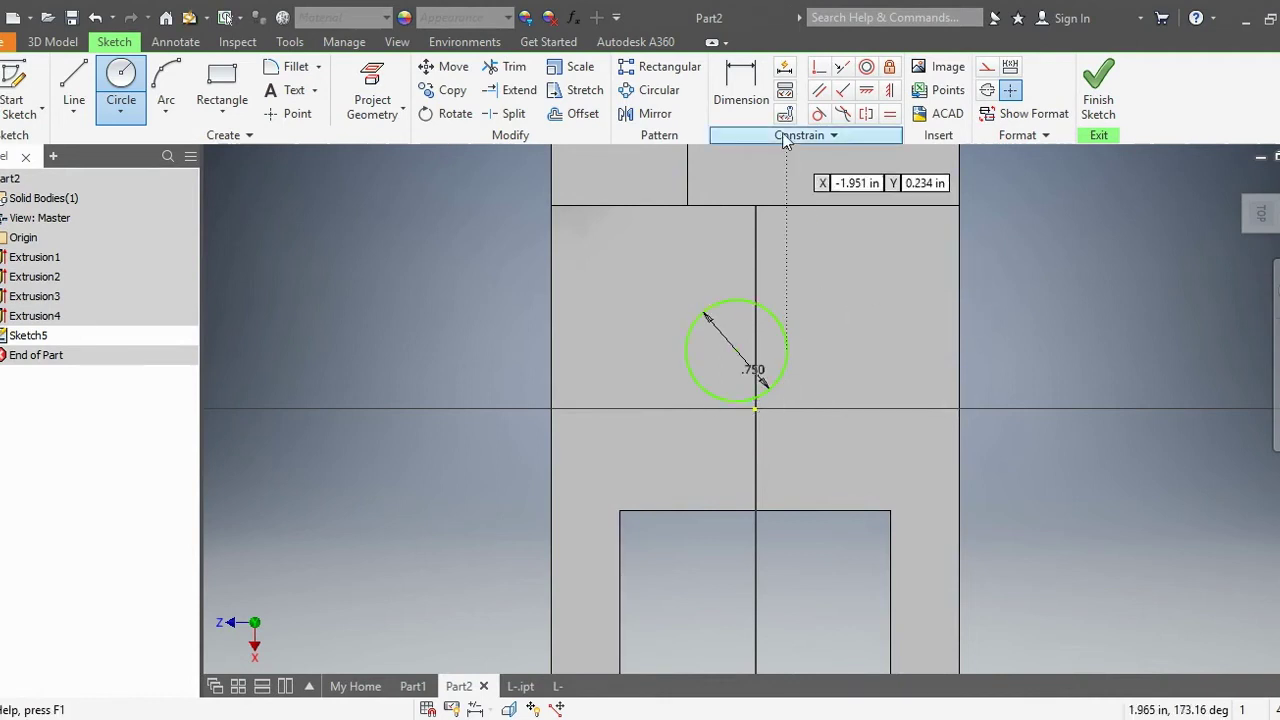
- Dimension the circle's center 2.67 in from the end edge of the base's prong
{"action": "left_click", "coordinate": [760, 108]}
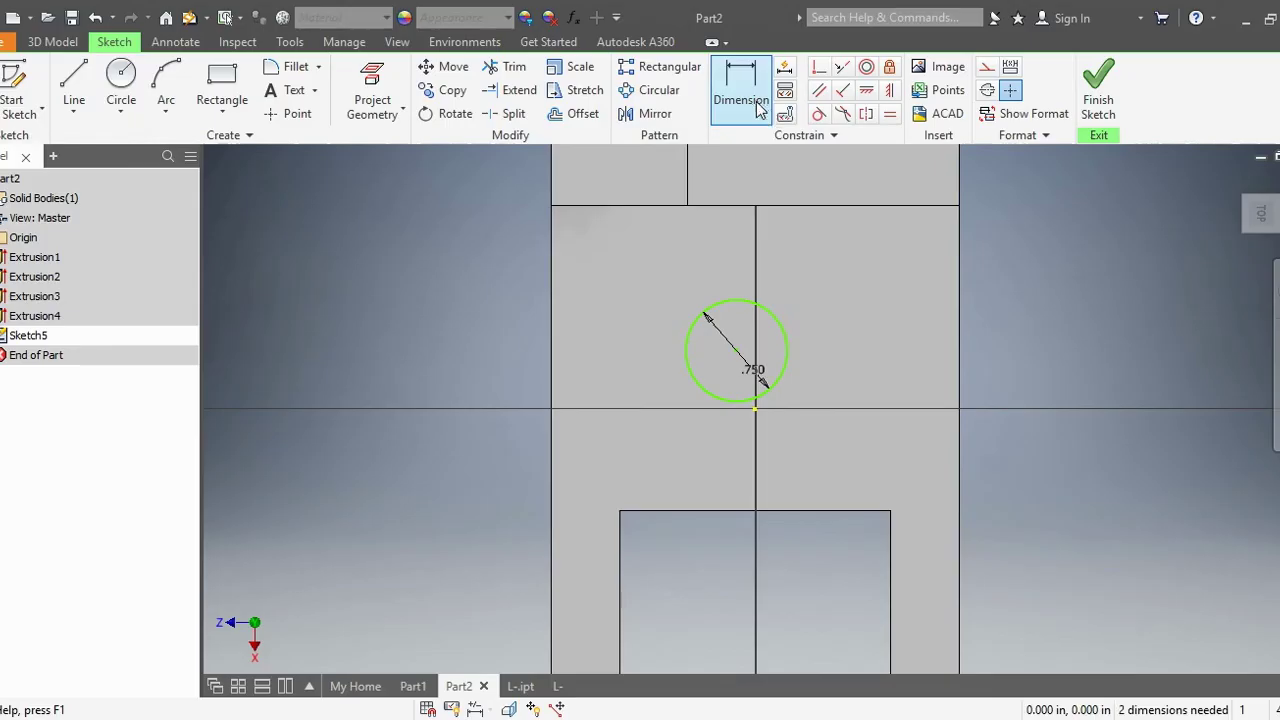
{"action": "left_click", "coordinate": [760, 108]}
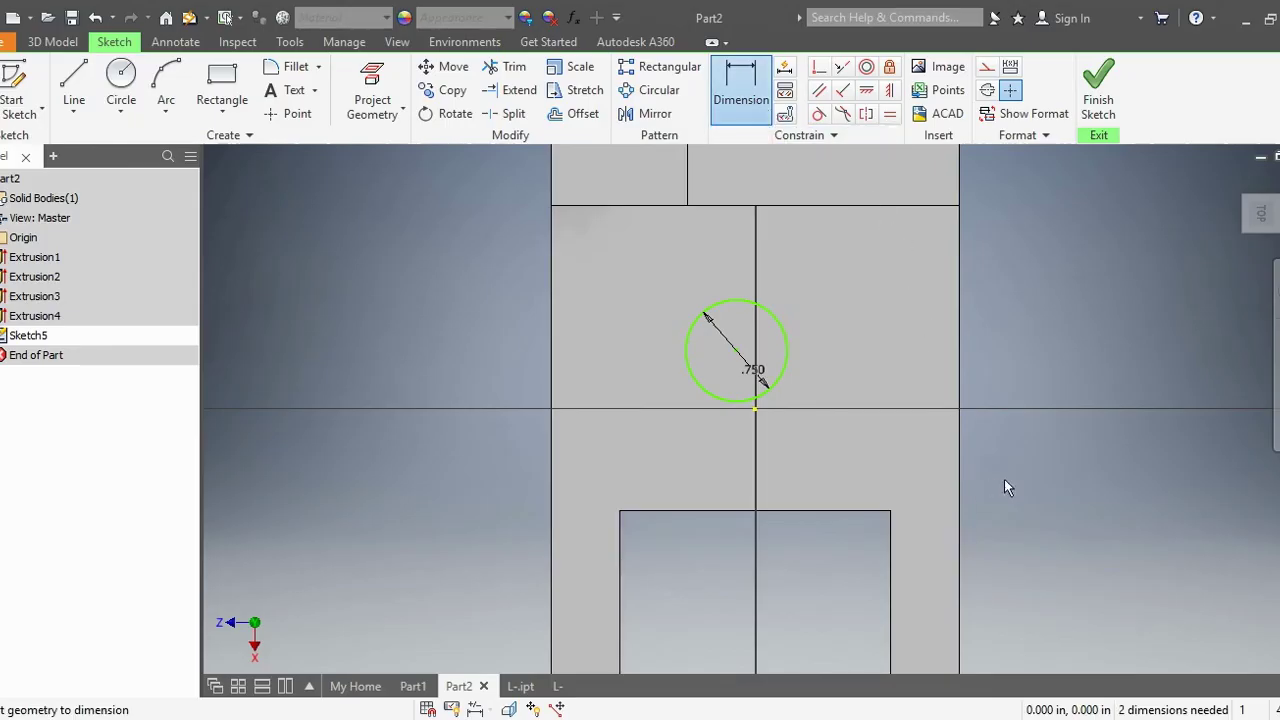
{"action": "middle_click_drag", "start_coordinate": [1004, 479], "coordinate": [970, 248]}
{"action": "left_click", "coordinate": [905, 486]}
{"action": "middle_click_drag", "start_coordinate": [777, 189], "coordinate": [797, 287]}
{"action": "left_click", "coordinate": [771, 245]}
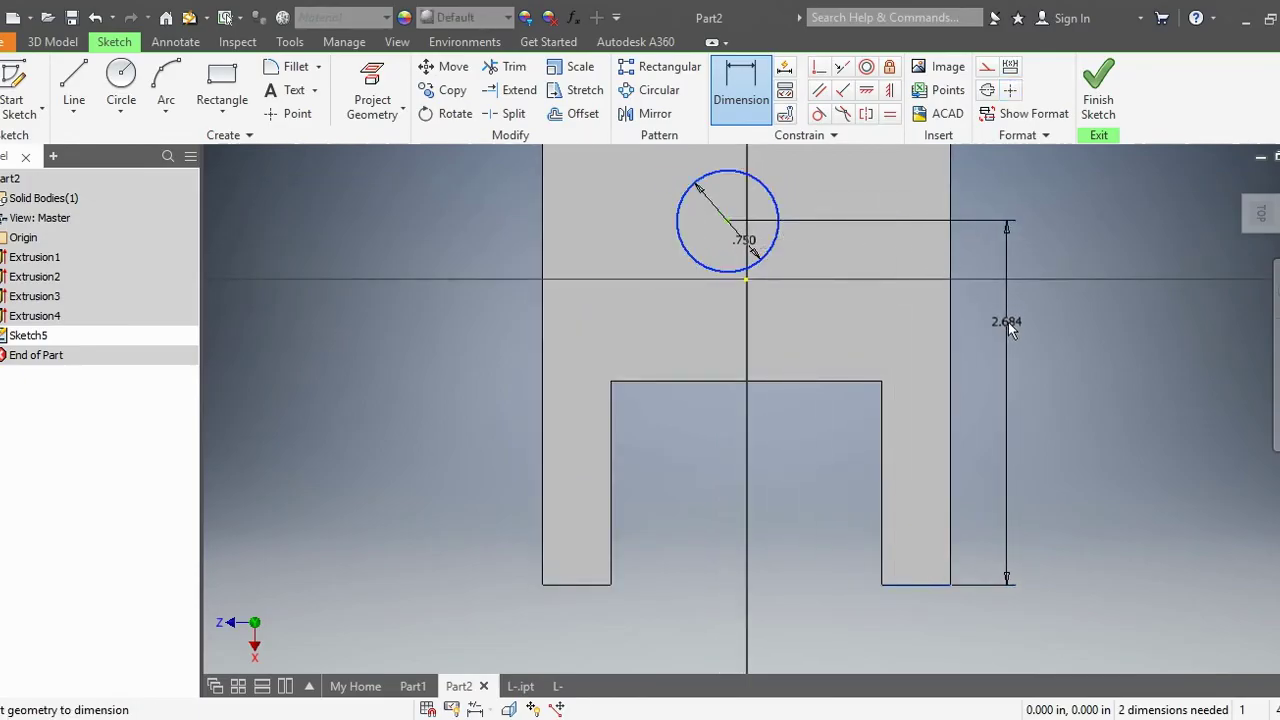
{"action": "type", "text": "2"}
{"action": "left_click", "coordinate": [1008, 322]}
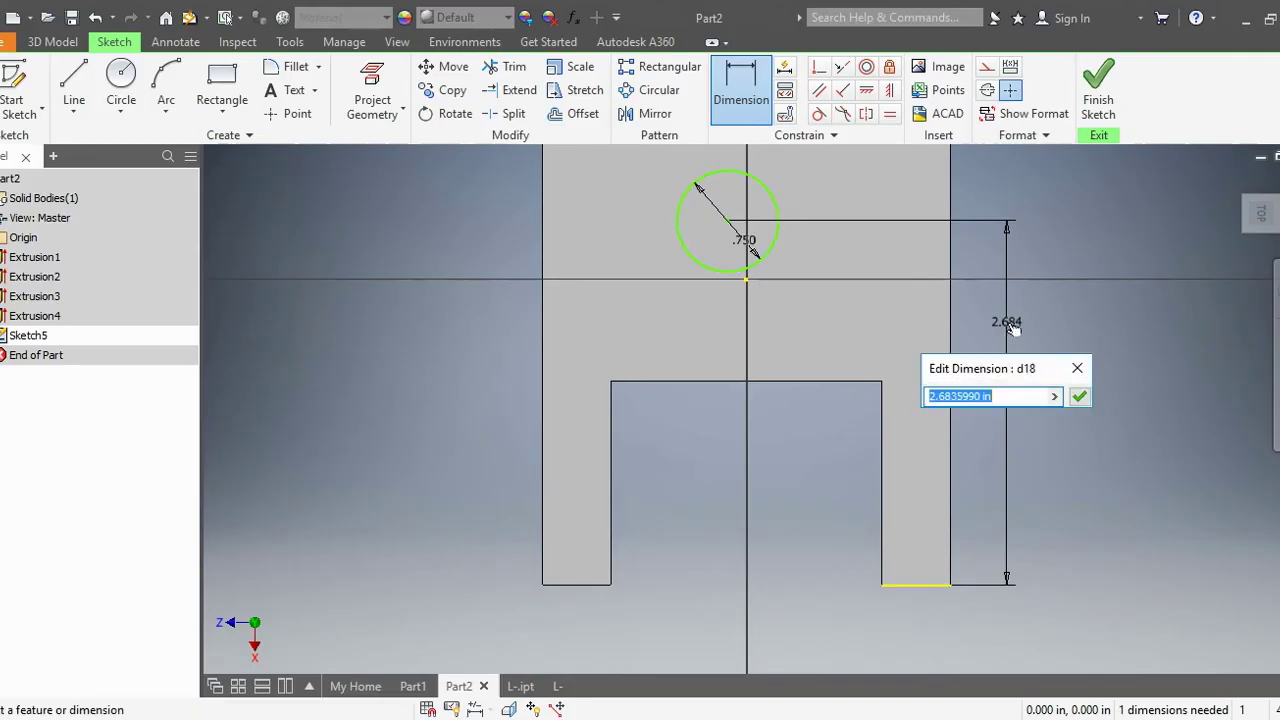
{"action": "type", "text": "2.67"}
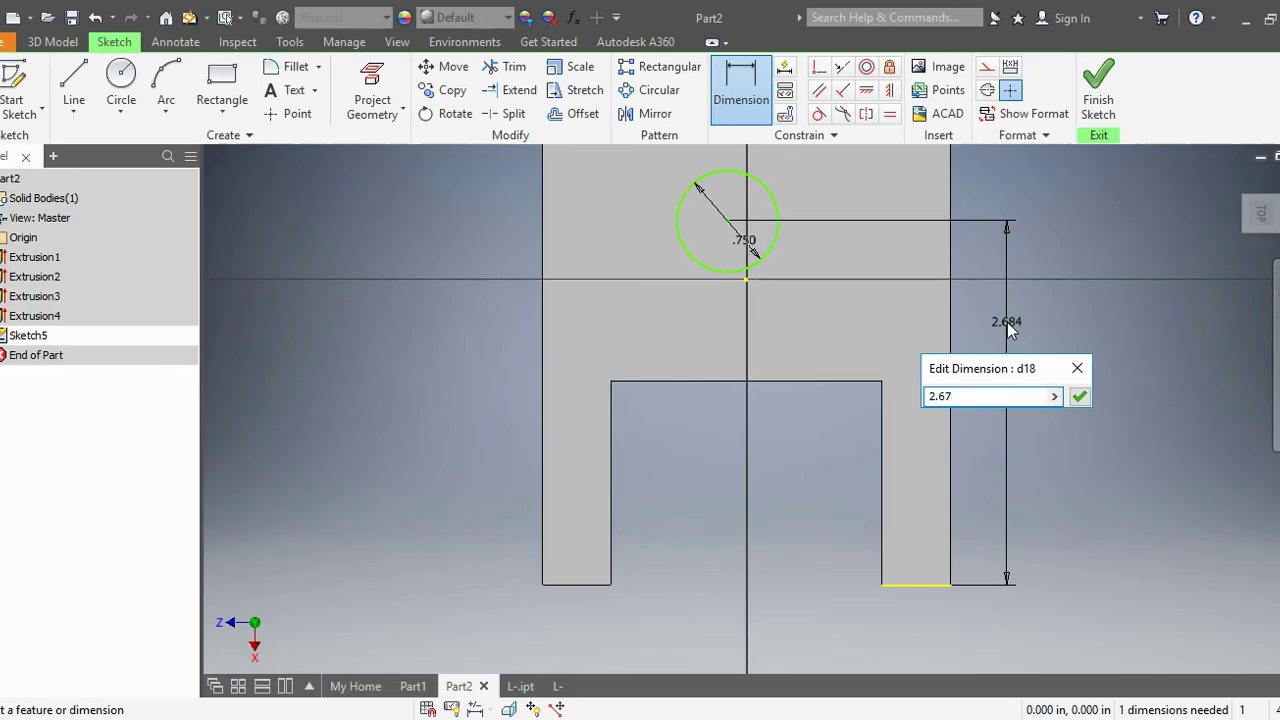
{"action": "key", "text": "Return"}
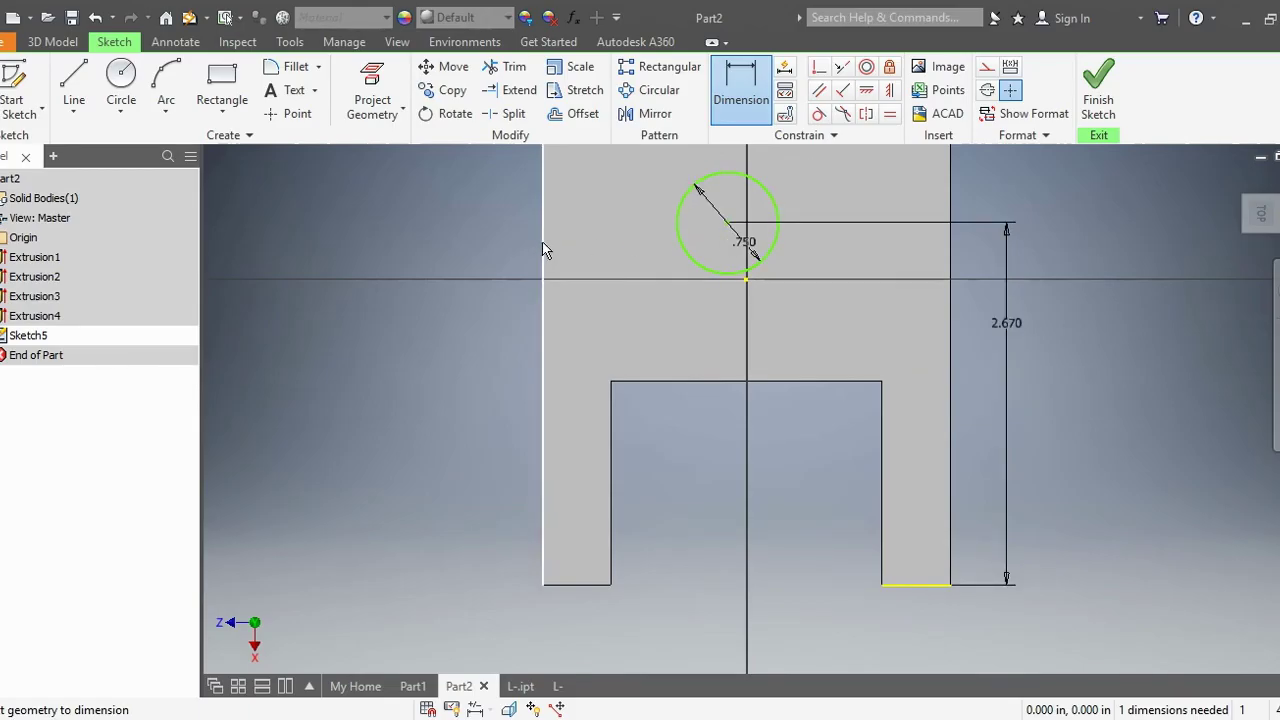
- Dimension the circle's center 1.5 in from the base's long side edge
{"action": "left_click", "coordinate": [570, 249]}
{"action": "left_click", "coordinate": [685, 257]}
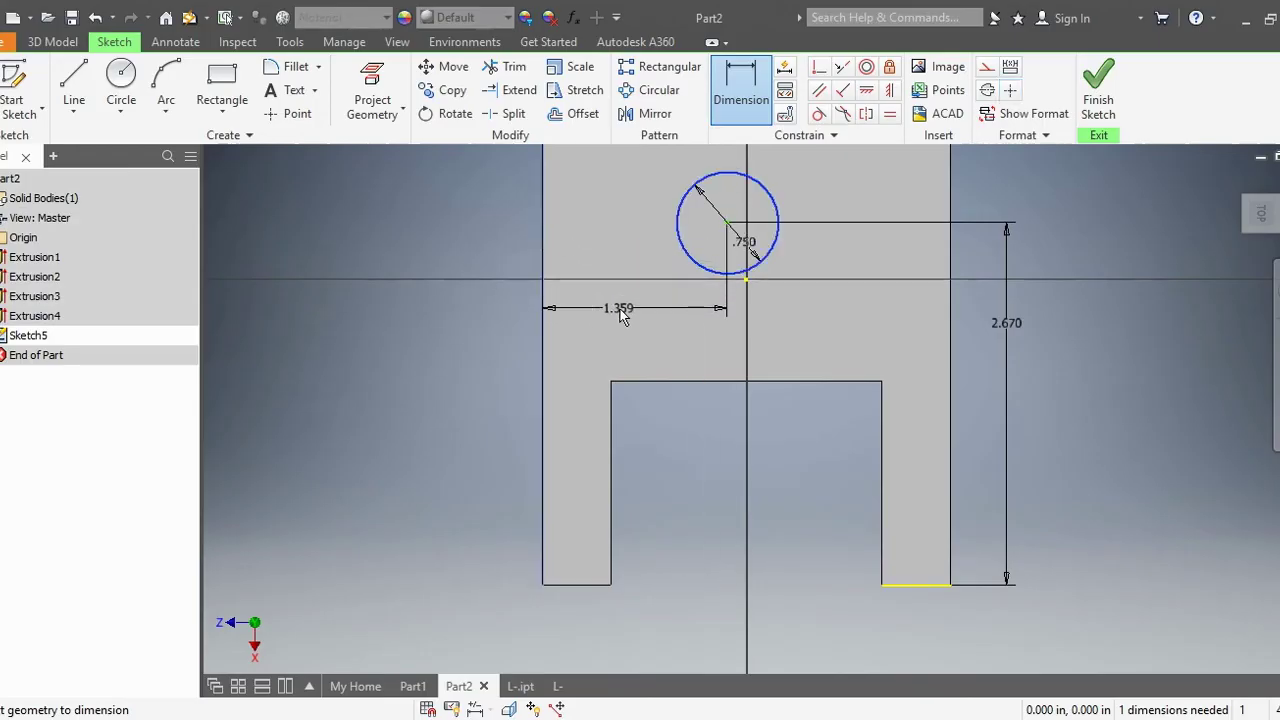
{"action": "left_click", "coordinate": [622, 312]}
{"action": "type", "text": "1.5"}
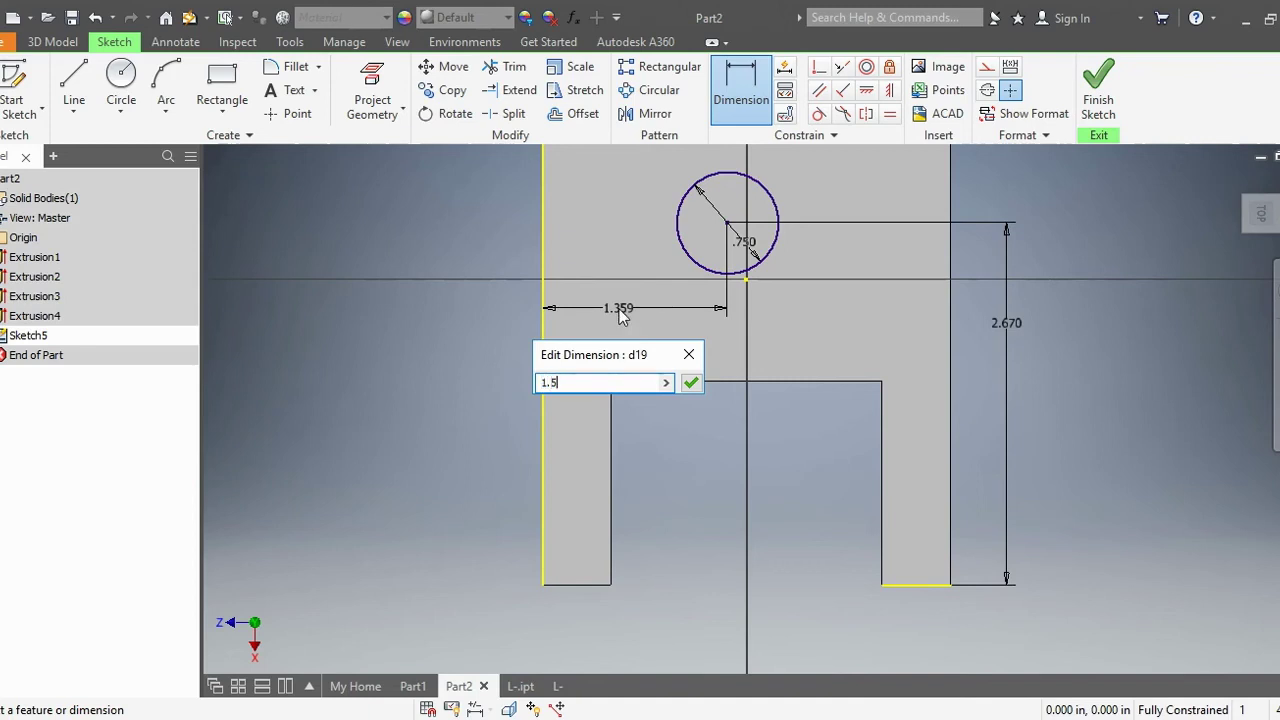
{"action": "key", "text": "Return"}
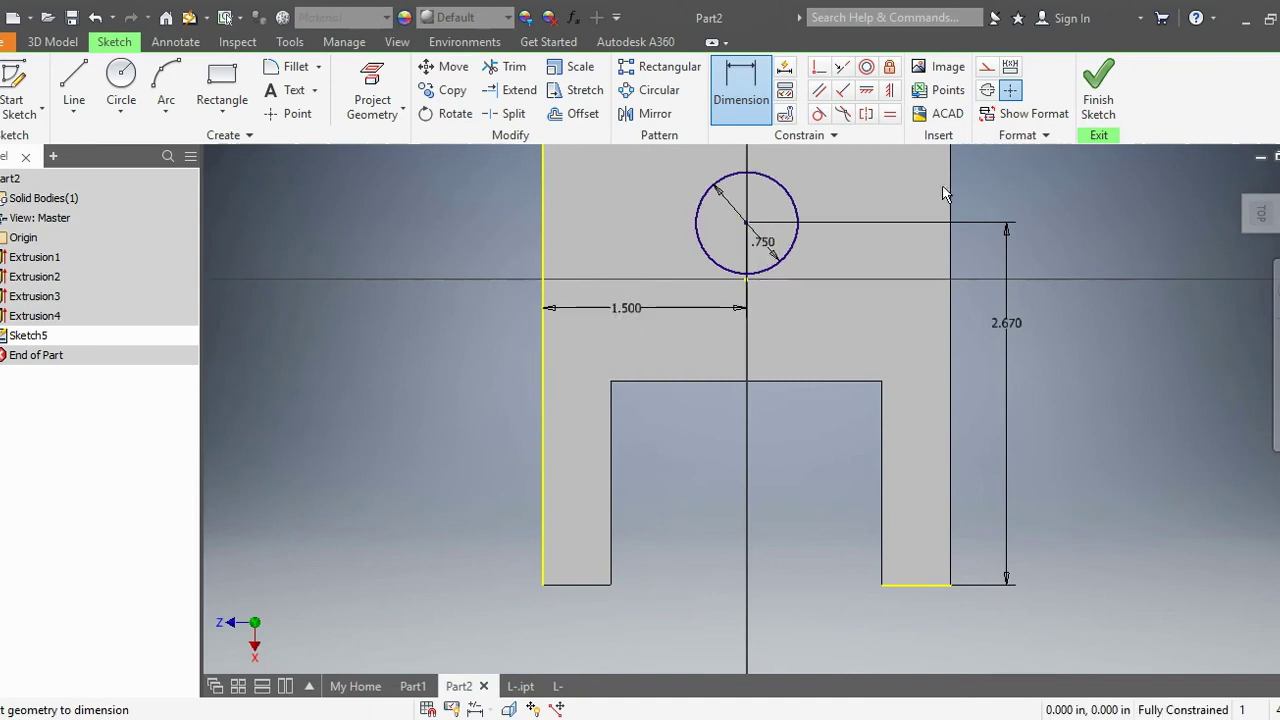
- Finish the sketch and cut the circle down through the base with Extrude at a distance of 2.5-.75 in
{"action": "left_click", "coordinate": [1098, 95]}
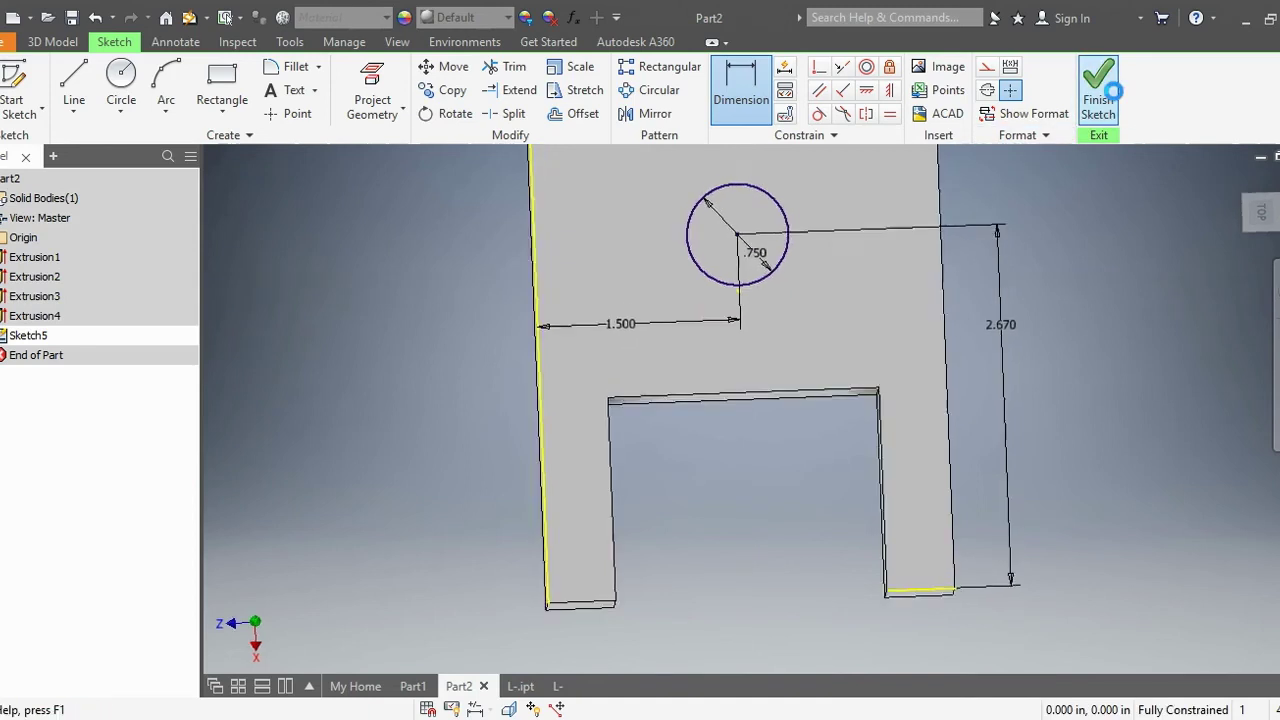
{"action": "left_click", "coordinate": [70, 90]}
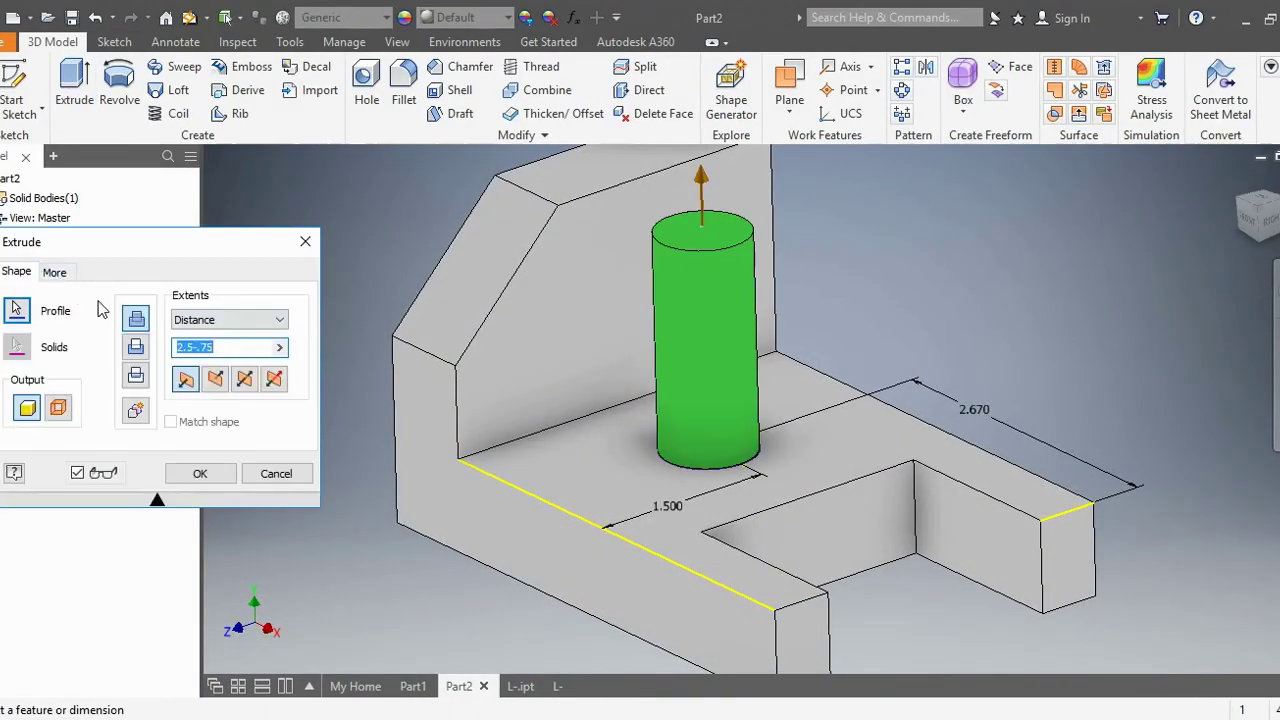
{"action": "left_click", "coordinate": [136, 347]}
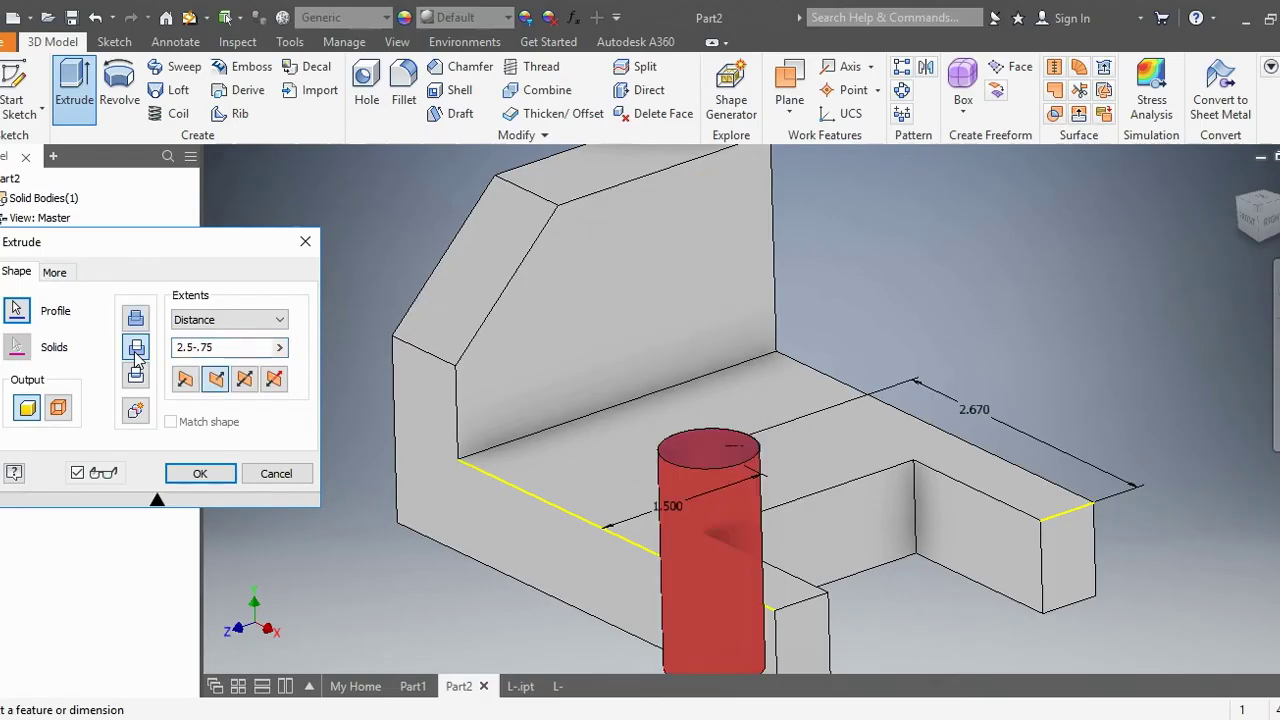
{"action": "left_click", "coordinate": [197, 473]}
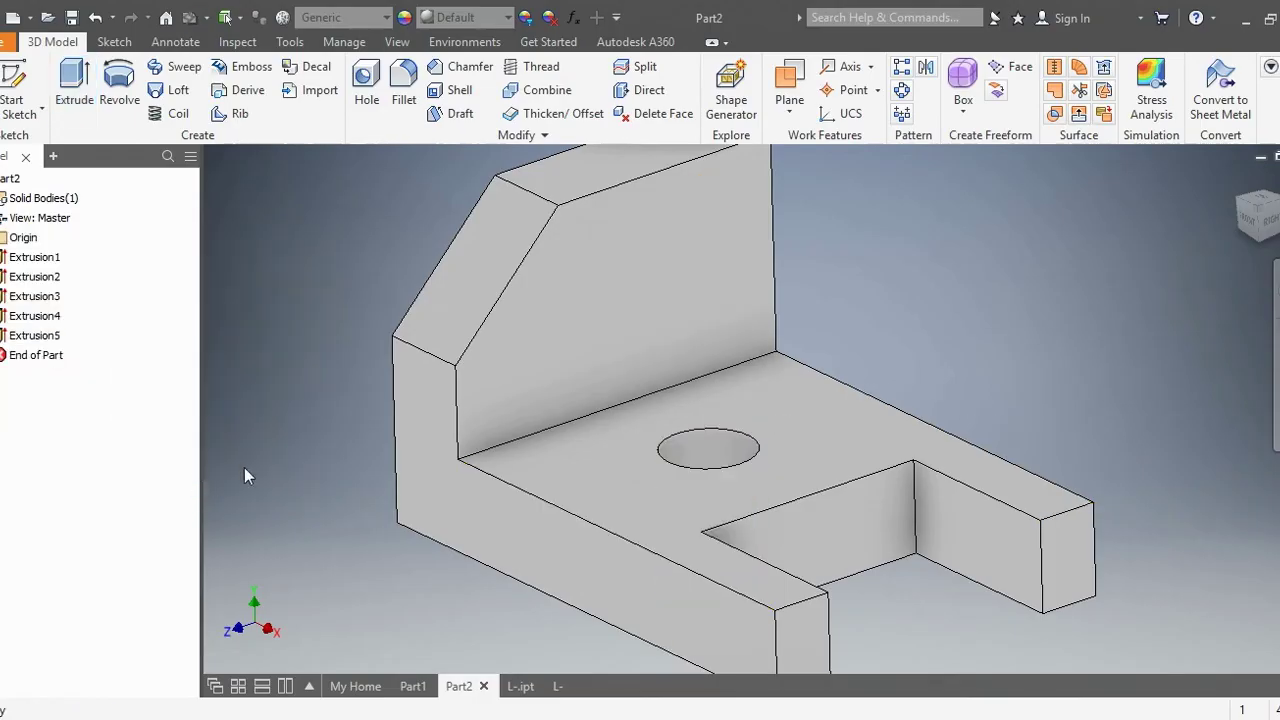
- Apply the Light Red appearance to the whole part
{"action": "mouse_move", "coordinate": [380, 477]}
{"action": "middle_mouse_down", "text": "shift"}
{"action": "mouse_move", "coordinate": [377, 494]}
{"action": "mouse_move", "coordinate": [391, 480]}
{"action": "middle_mouse_up", "text": "shift"}
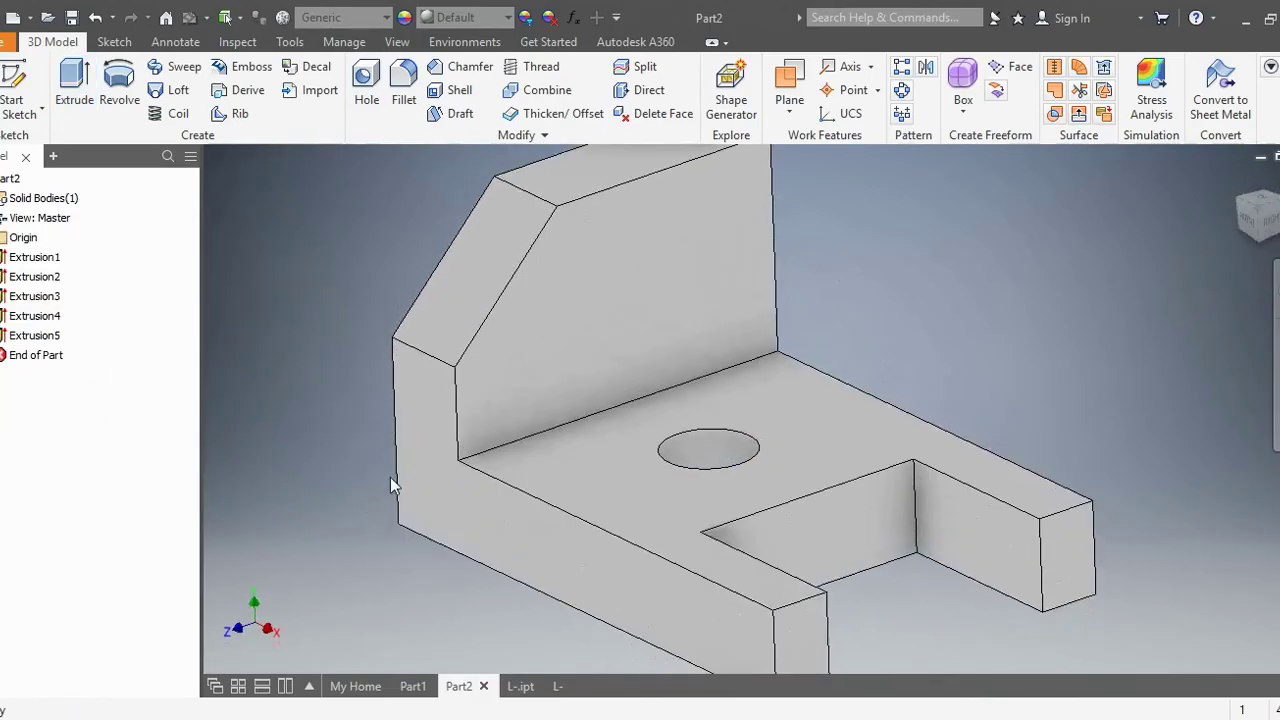
{"action": "left_click", "coordinate": [1262, 215]}
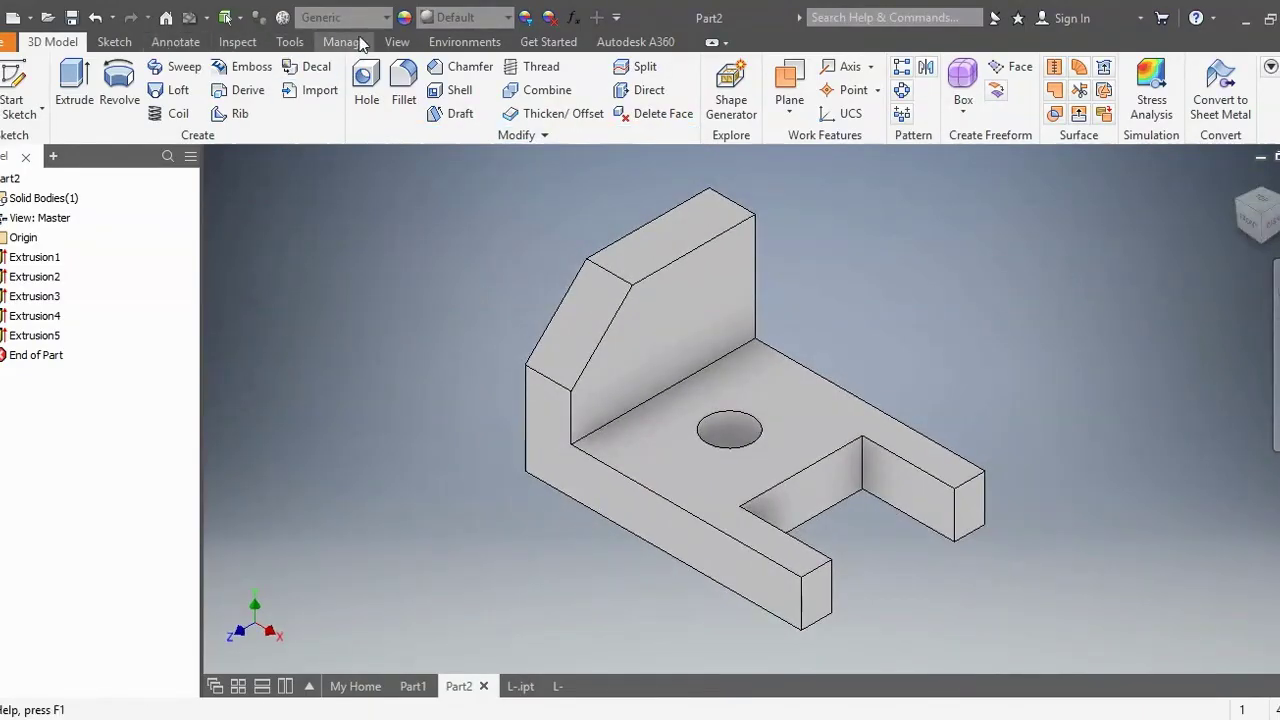
{"action": "left_click", "coordinate": [478, 17]}
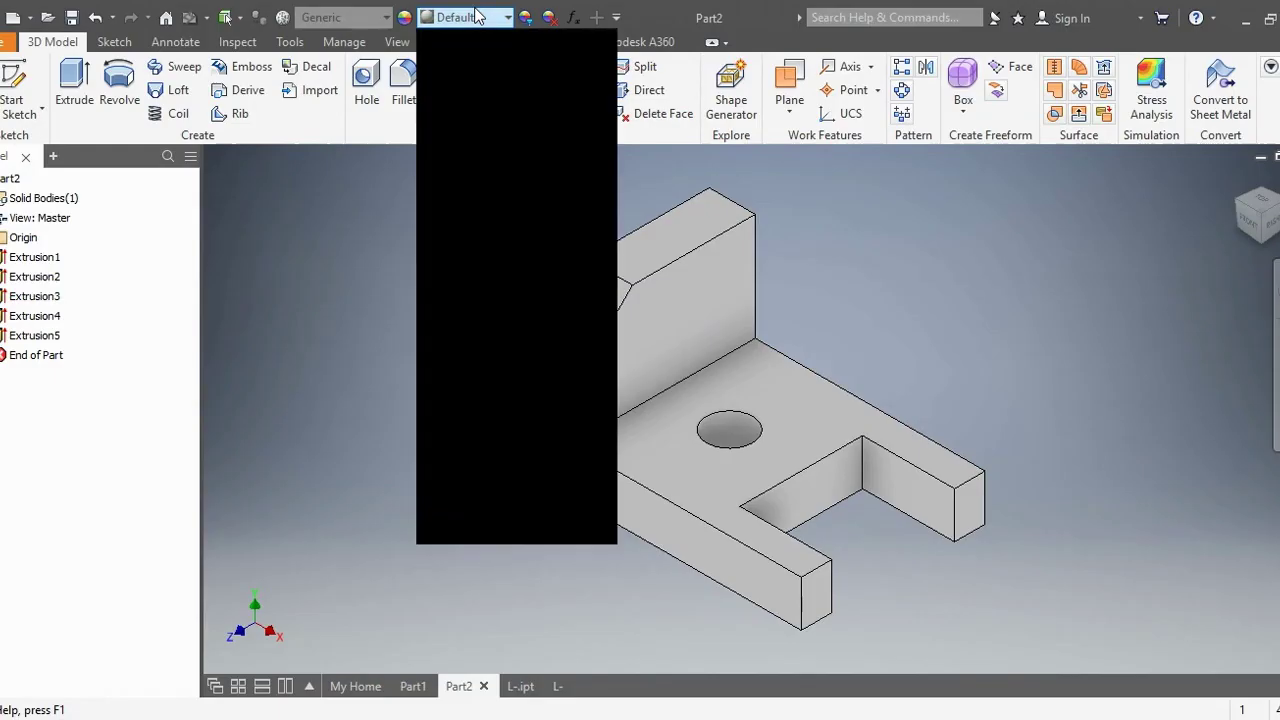
{"action": "scroll", "coordinate": [512, 305], "scroll_direction": "down", "scroll_amount": 2}
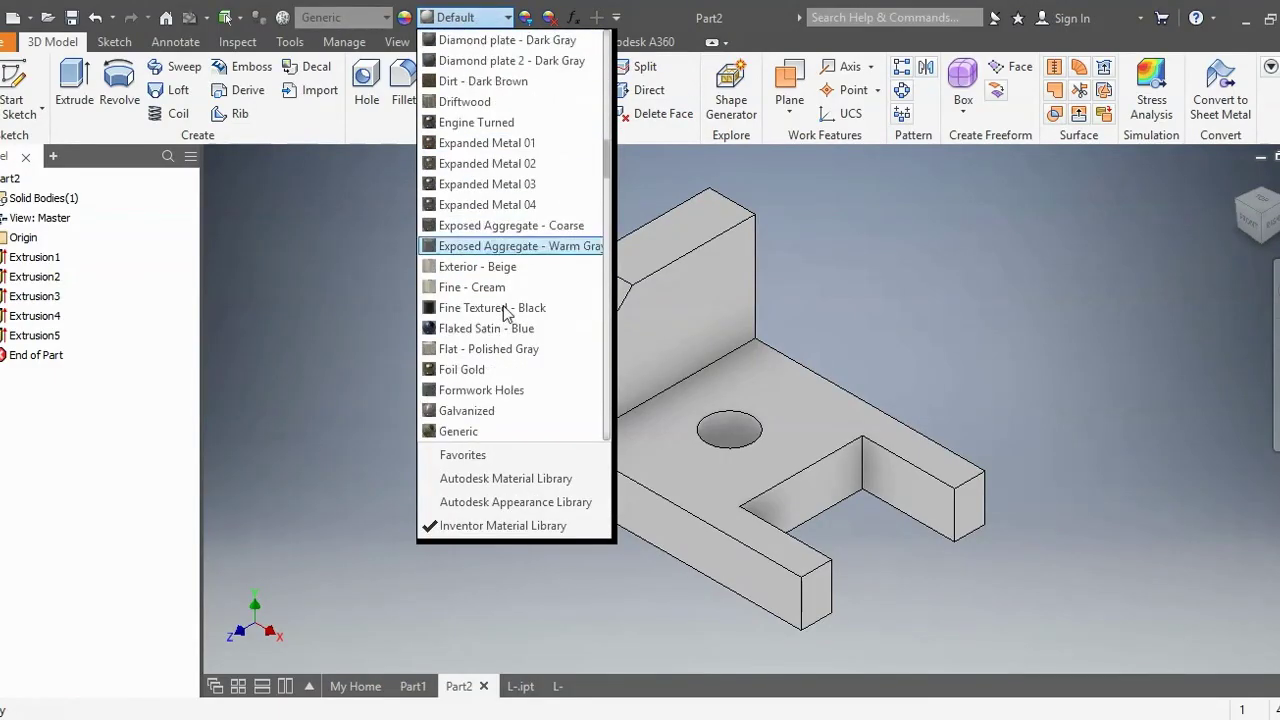
{"action": "scroll", "coordinate": [499, 376], "scroll_direction": "down", "scroll_amount": 7}
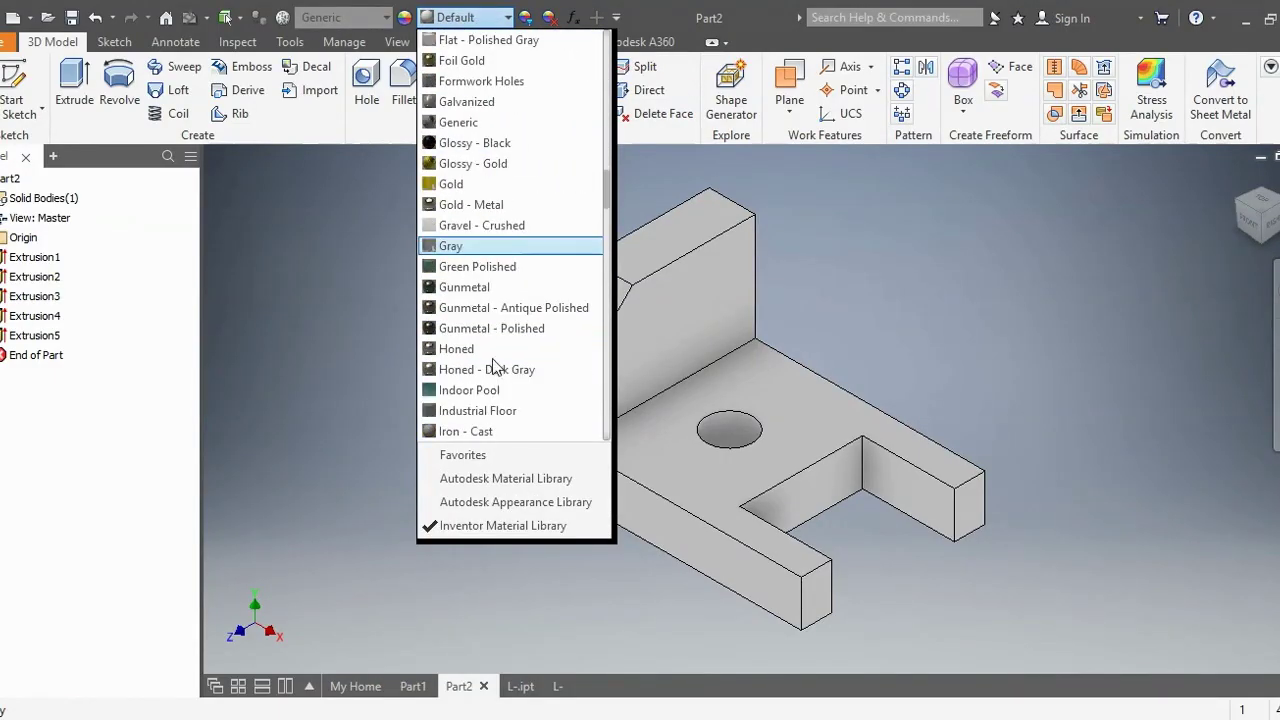
{"action": "left_click", "coordinate": [492, 390]}
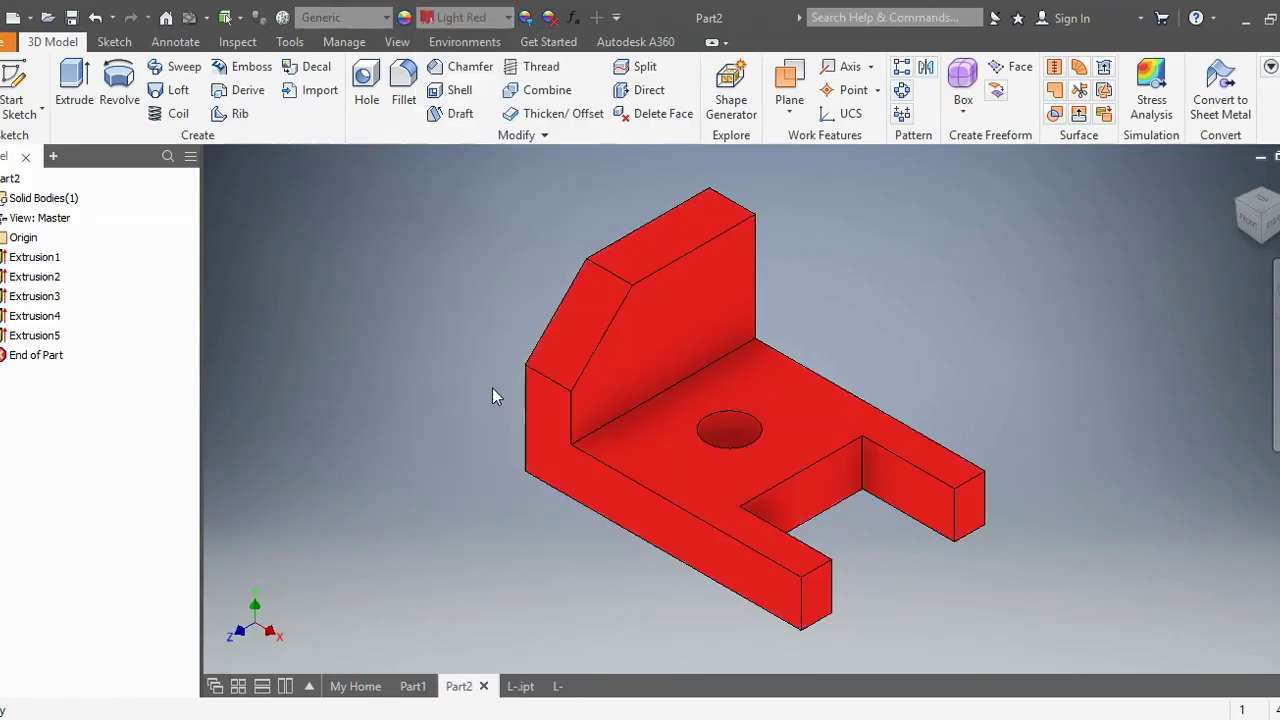
- Switch the part's display from orthographic to Perspective and compare Part2 with L-.ipt
{"action": "left_click", "coordinate": [397, 42]}
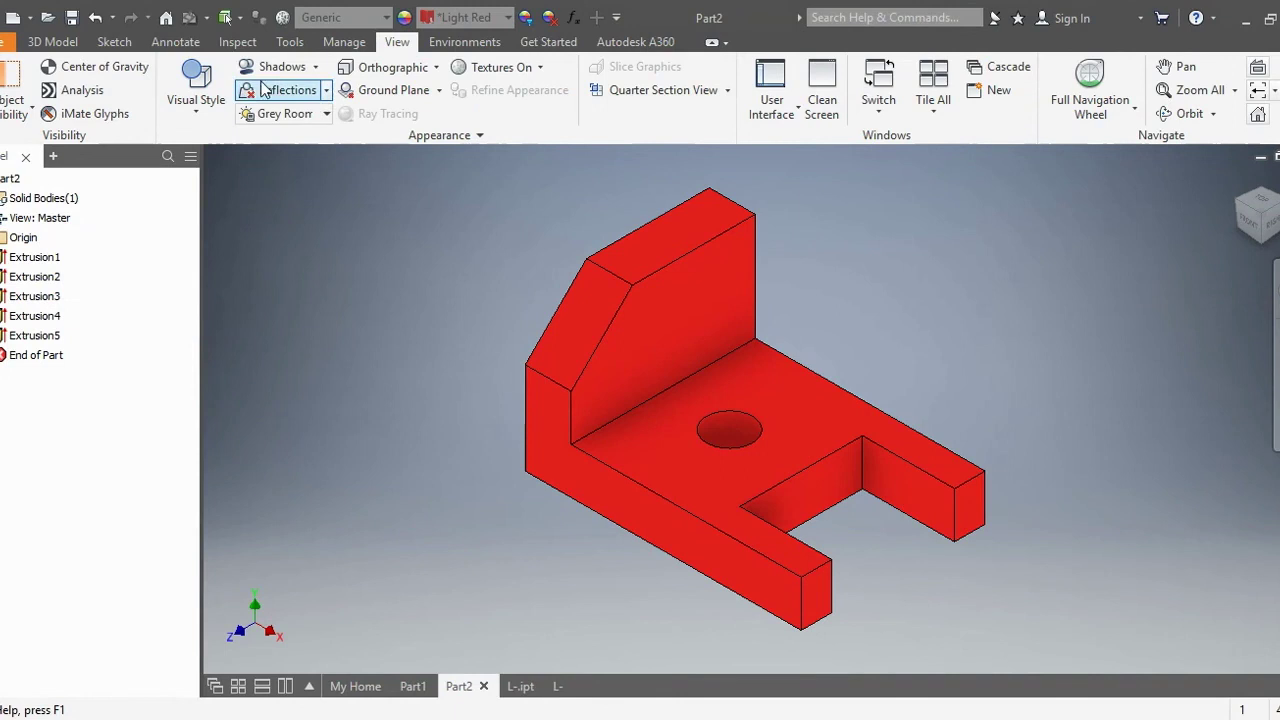
{"action": "left_click", "coordinate": [418, 68]}
{"action": "left_click", "coordinate": [405, 138]}
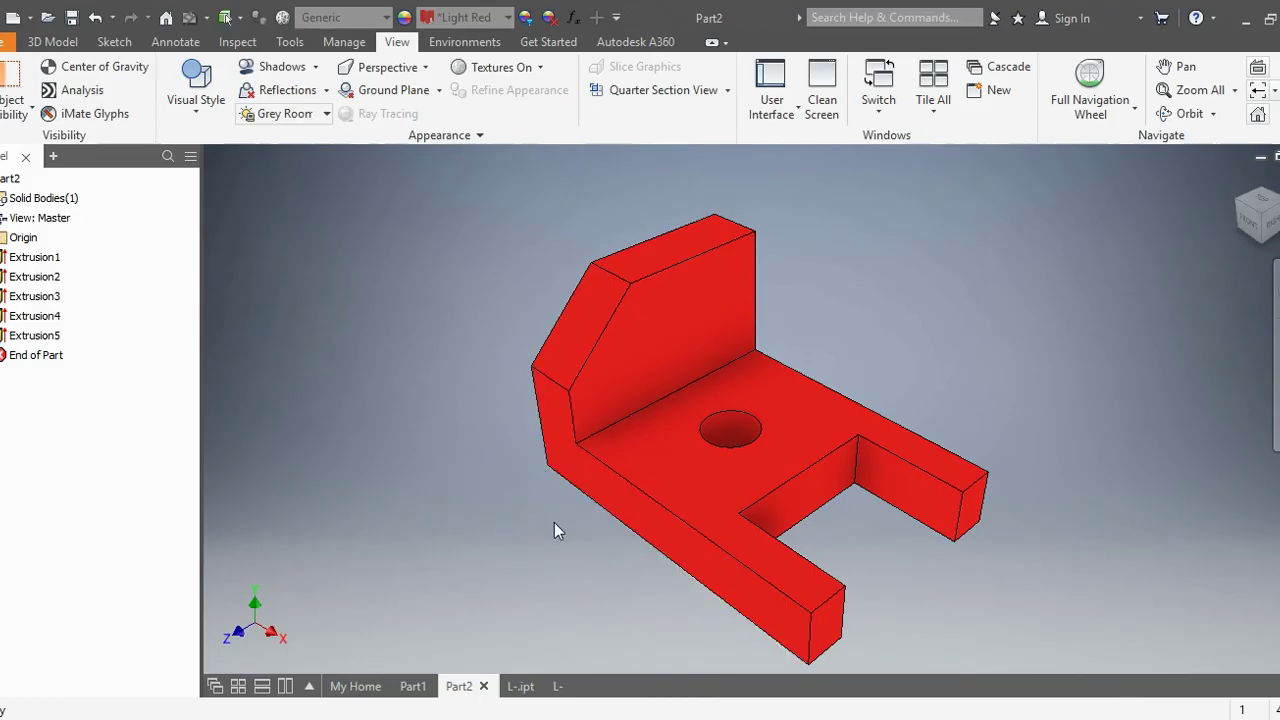
{"action": "middle_click_drag", "start_coordinate": [554, 522], "coordinate": [531, 508]}
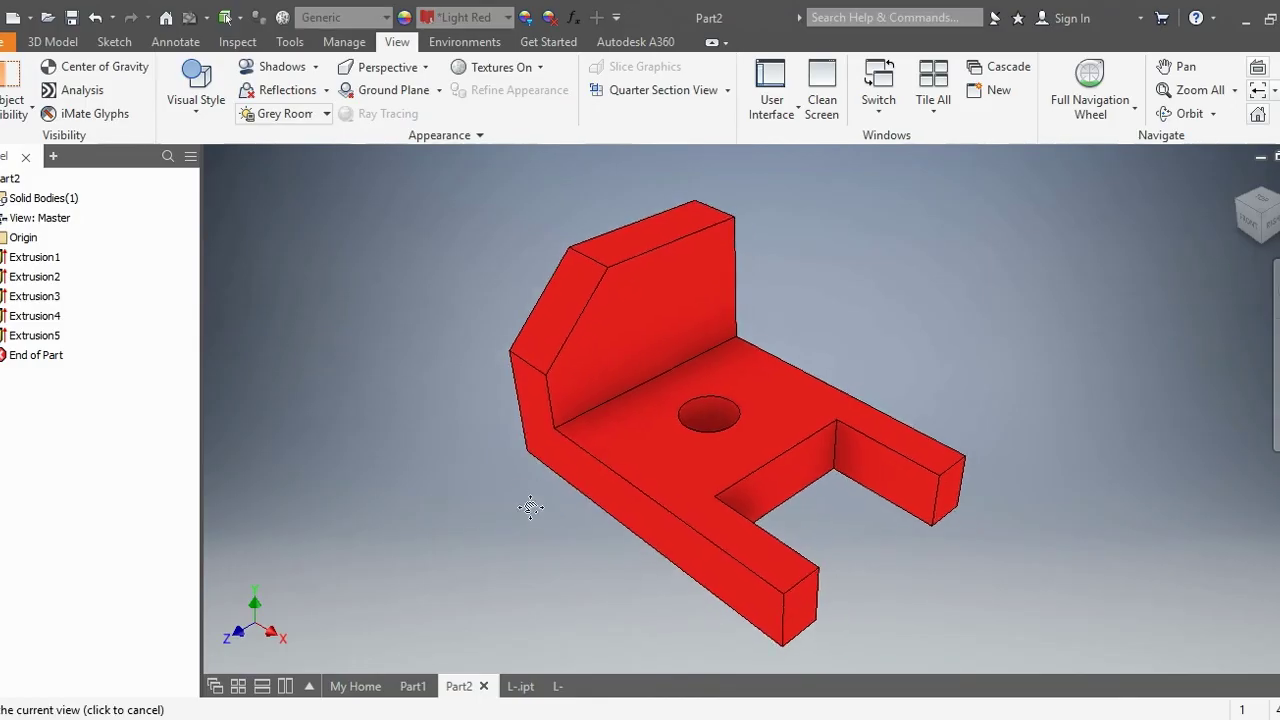
{"action": "left_click", "coordinate": [520, 687]}
{"action": "left_click", "coordinate": [458, 687]}
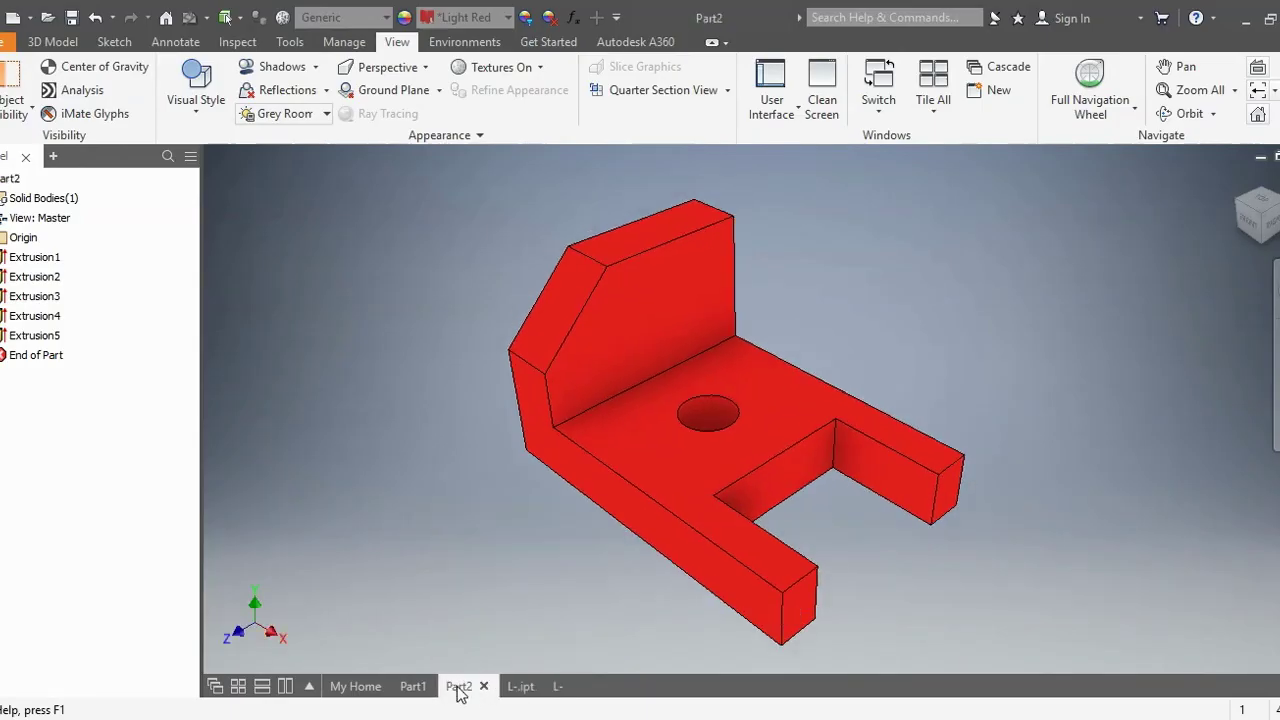